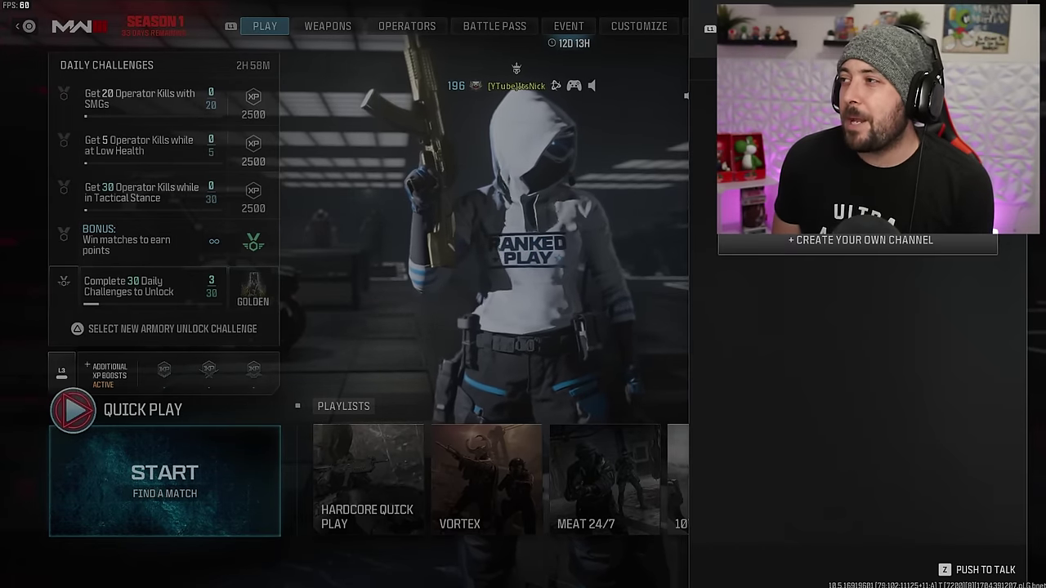
# Open the graphics settings and bring up the display brightness adjustment.
pyautogui.press('Escape')
pyautogui.press('Down')
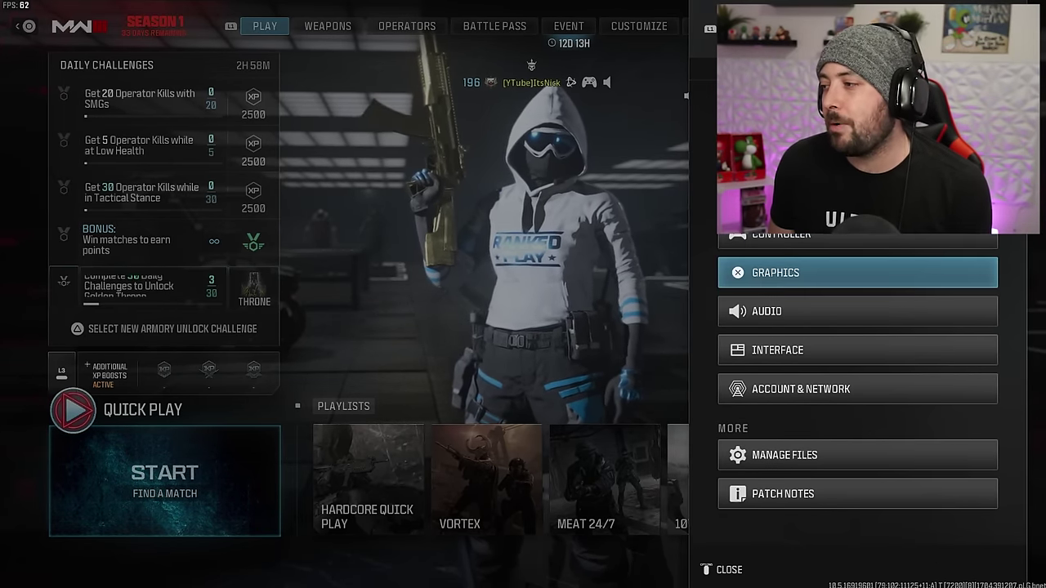
pyautogui.press('Return')
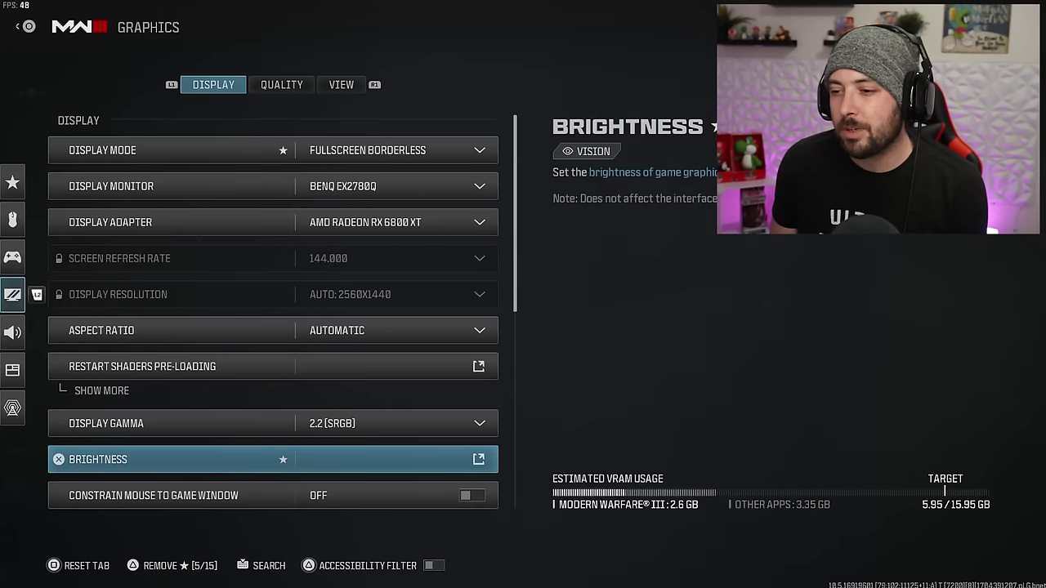
pyautogui.press('Up')
pyautogui.press('Down')
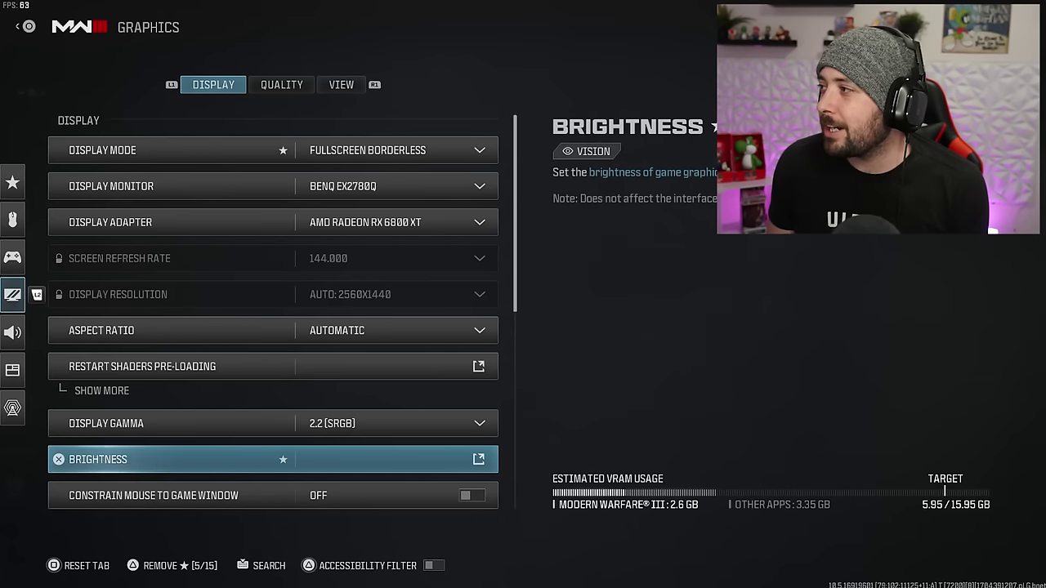
pyautogui.press('Escape')
pyautogui.press('Escape')
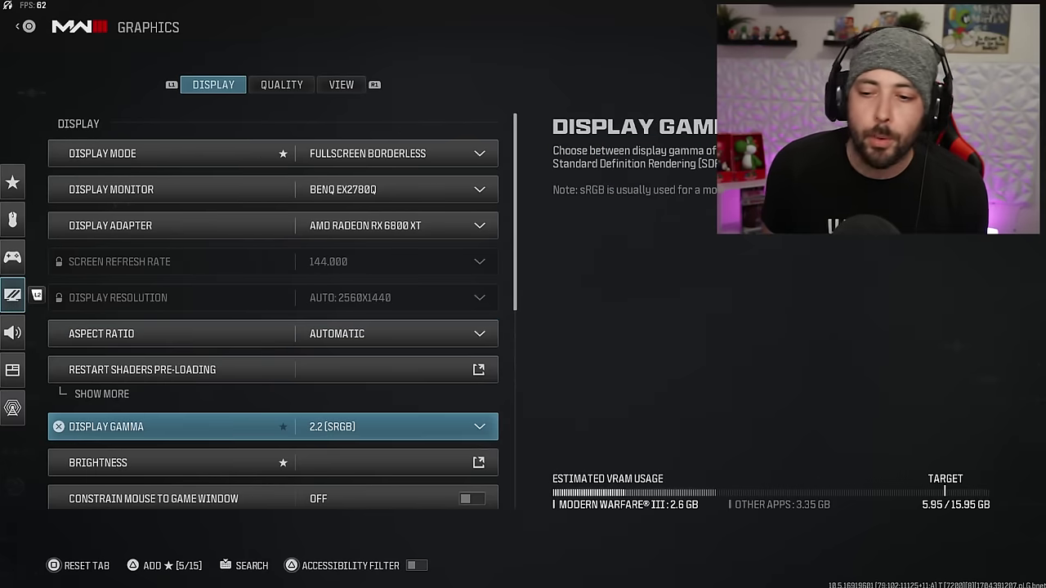
pyautogui.press('Down')
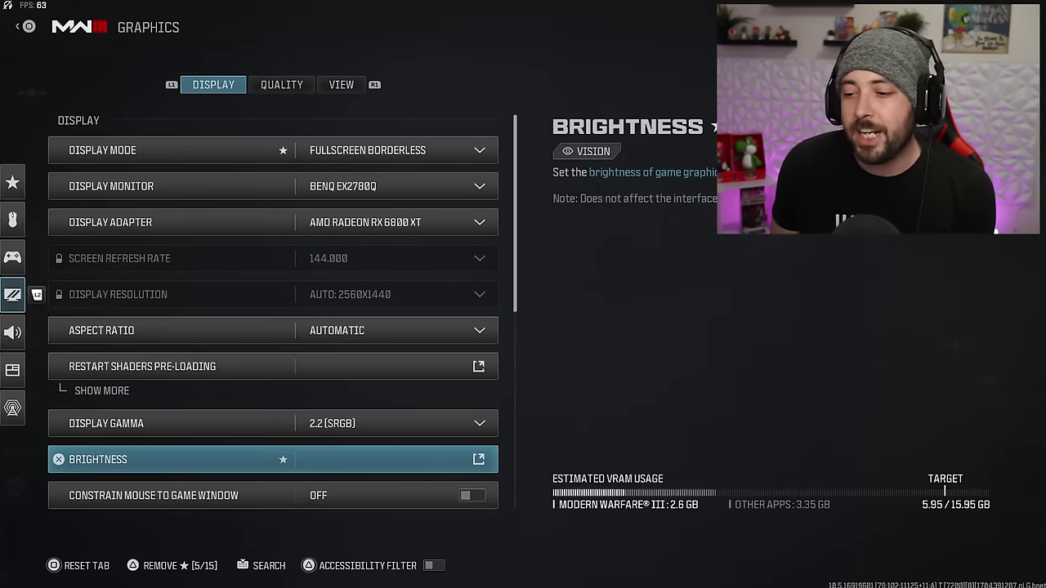
pyautogui.press('Return')
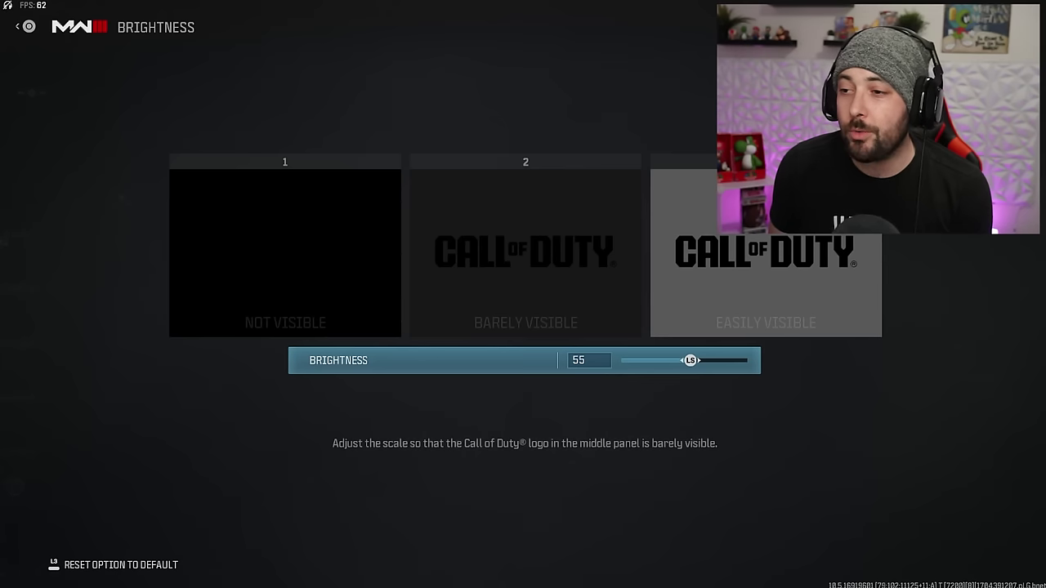
# Raise the brightness to its maximum of 100.
pyautogui.press('Right')
pyautogui.press('Right')
pyautogui.press('Right')
pyautogui.press('Right')
pyautogui.press('Right')
pyautogui.press('Right')
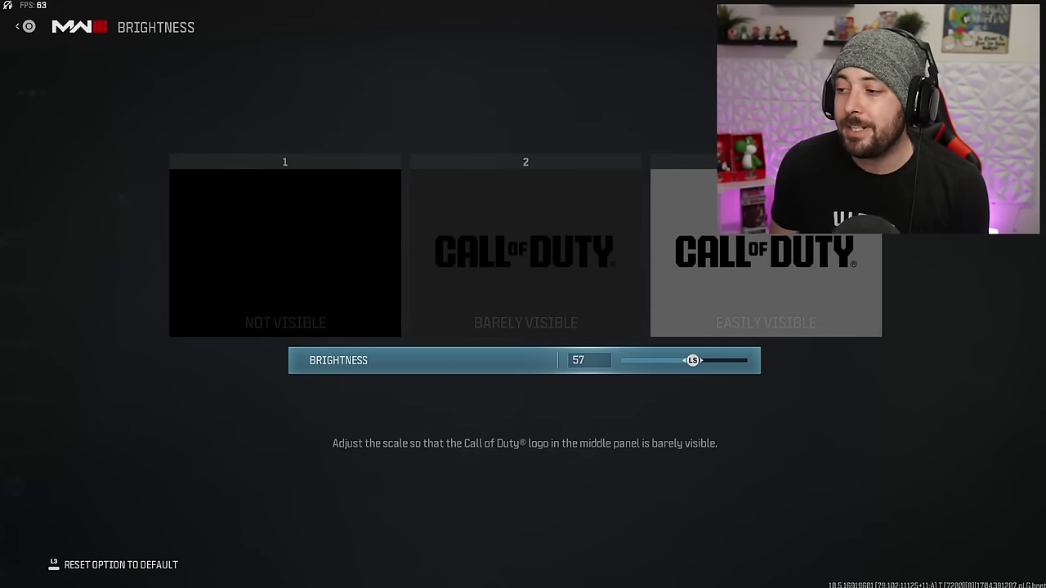
pyautogui.press('Right')
pyautogui.press('Right')
pyautogui.press('Right')
pyautogui.press('Right')
pyautogui.press('Right')
pyautogui.press('Right')
pyautogui.press('Right')
pyautogui.press('Right')
pyautogui.press('Right')
pyautogui.press('Right')
pyautogui.press('Right')
pyautogui.press('Right')
pyautogui.press('Right')
pyautogui.press('Right')
pyautogui.press('Right')
pyautogui.press('Right')
pyautogui.press('Right')
pyautogui.press('Right')
pyautogui.press('Right')
pyautogui.press('Right')
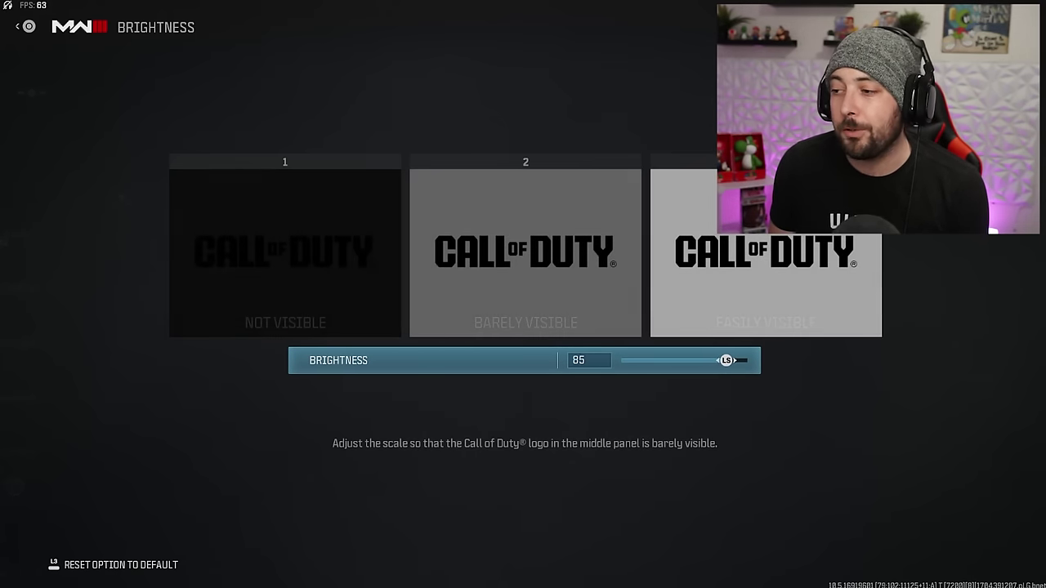
pyautogui.press('Right')
pyautogui.press('Right')
pyautogui.press('Right')
pyautogui.press('Right')
pyautogui.press('Right')
pyautogui.press('Right')
pyautogui.press('Right')
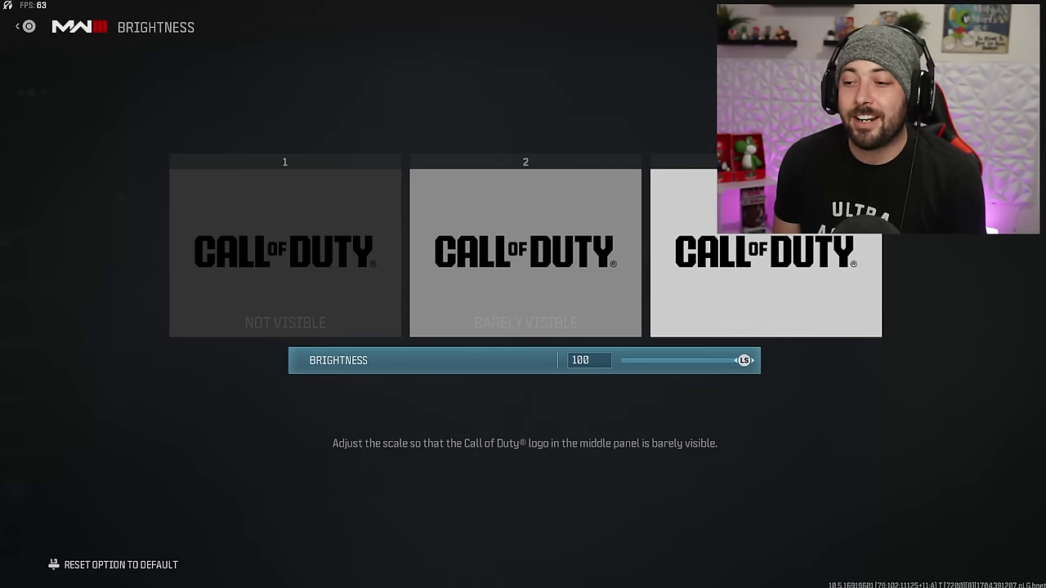
# Lower the brightness until the logo in the middle panel is barely visible.
pyautogui.press('Left')
pyautogui.press('Left')
pyautogui.press('Left')
pyautogui.press('Left')
pyautogui.press('Left')
pyautogui.press('Left')
pyautogui.press('Left')
pyautogui.press('Left')
pyautogui.press('Left')
pyautogui.press('Left')
pyautogui.press('Left')
pyautogui.press('Left')
pyautogui.press('Left')
pyautogui.press('Left')
pyautogui.press('Left')
pyautogui.press('Left')
pyautogui.press('Left')
pyautogui.press('Left')
pyautogui.press('Left')
pyautogui.press('Left')
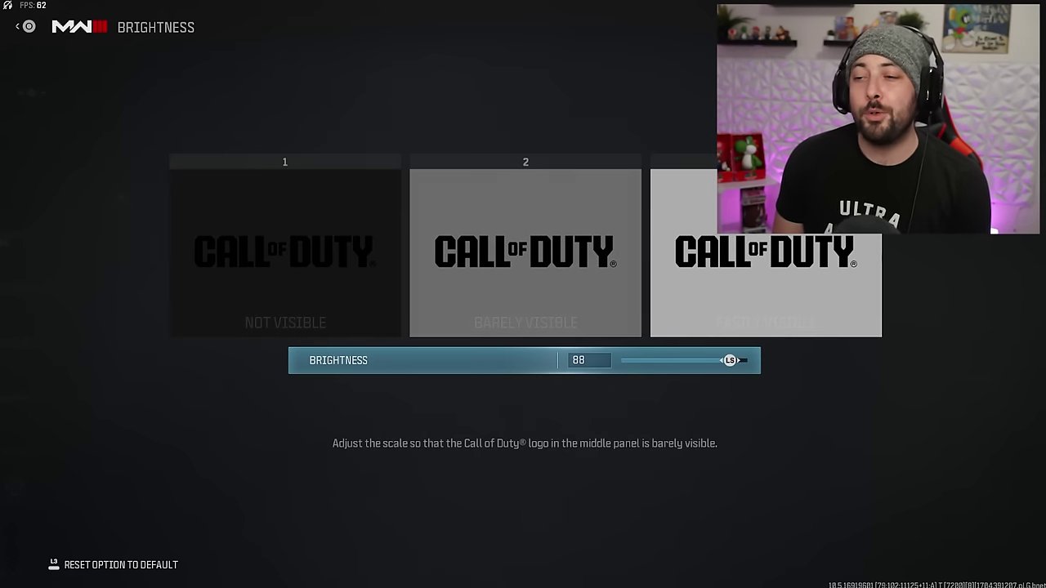
pyautogui.press('Left')
pyautogui.press('Left')
pyautogui.press('Left')
pyautogui.press('Left')
pyautogui.press('Left')
pyautogui.press('Left')
pyautogui.press('Left')
pyautogui.press('Left')
pyautogui.press('Left')
pyautogui.press('Left')
pyautogui.press('Left')
pyautogui.press('Left')
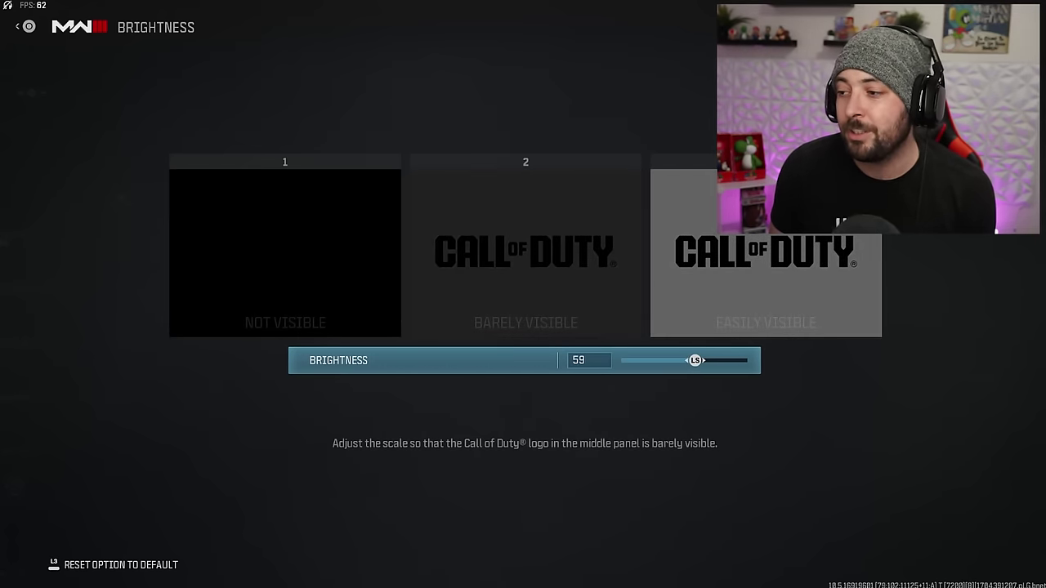
pyautogui.press('Left')
pyautogui.press('Left')
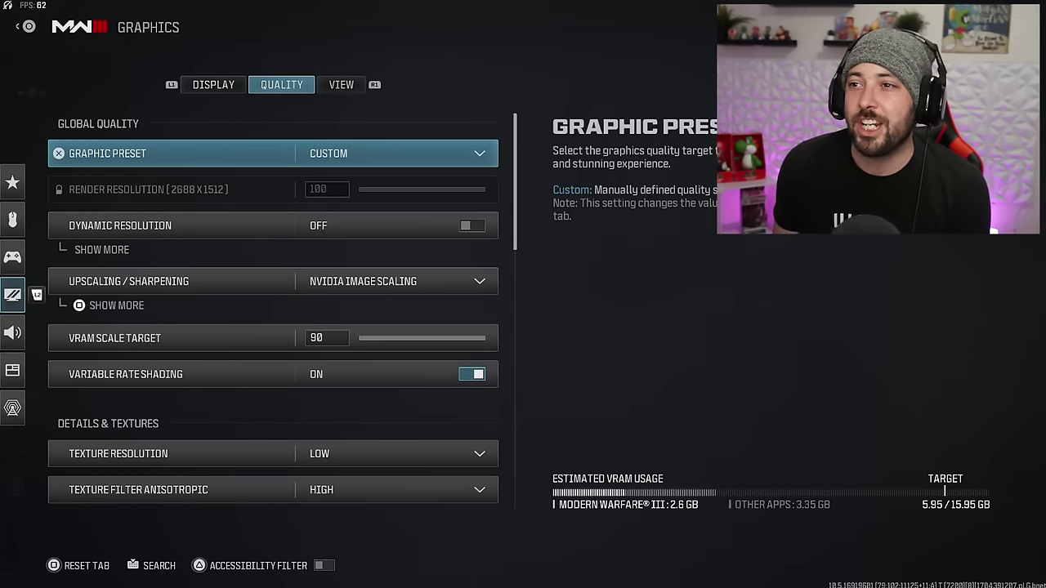
# Examine the global quality settings and the first texture settings, down to Depth of Field and back up to Render Resolution.
pyautogui.press('Down')
pyautogui.press('Down')
pyautogui.press('Down')
pyautogui.press('Down')
pyautogui.press('Down')
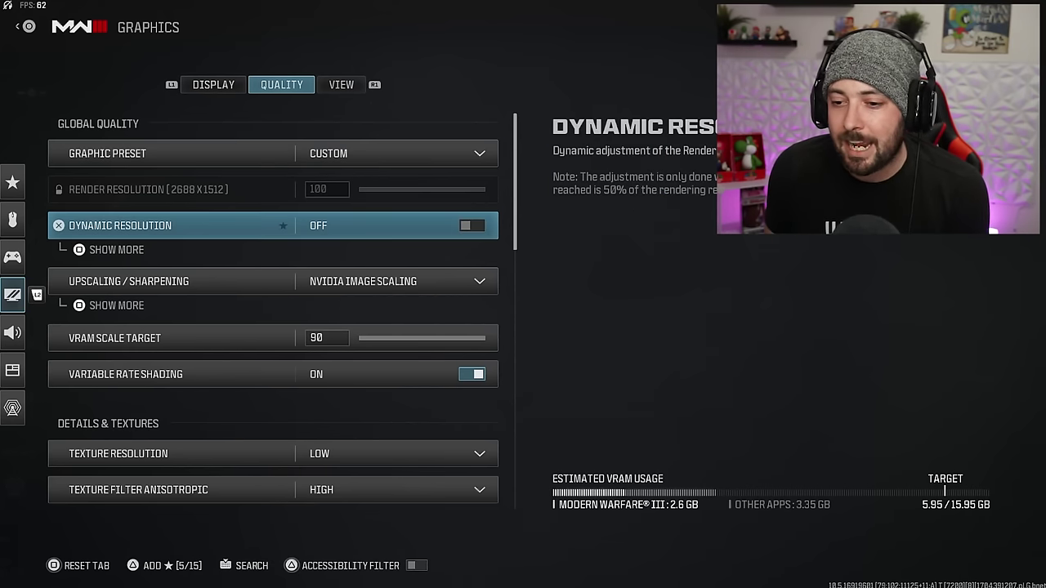
pyautogui.press('Down')
pyautogui.press('Down')
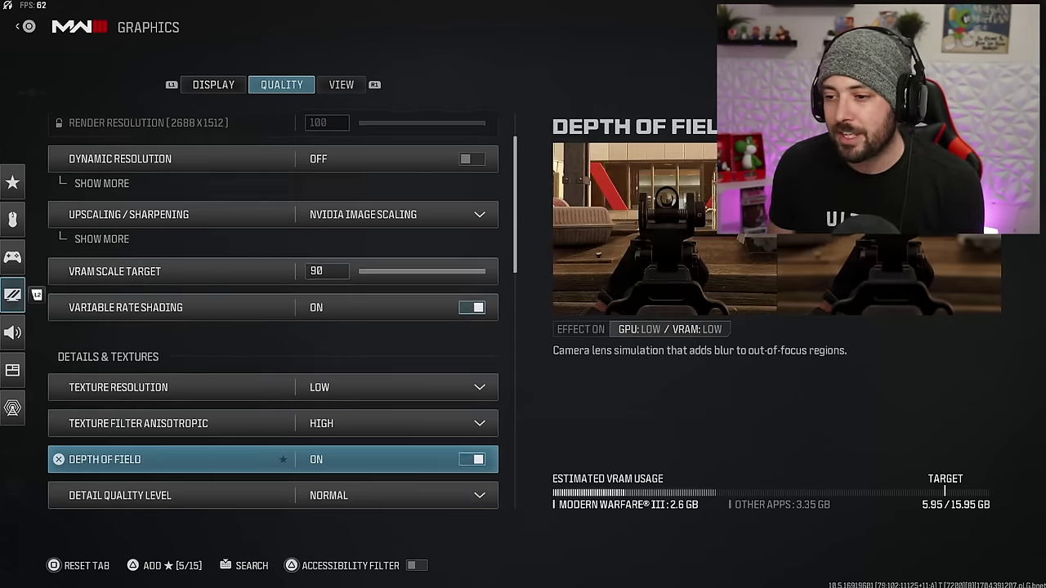
pyautogui.press('Up')
pyautogui.press('Up')
pyautogui.press('Up')
pyautogui.press('Up')
pyautogui.press('Up')
pyautogui.press('Up')
pyautogui.press('Up')
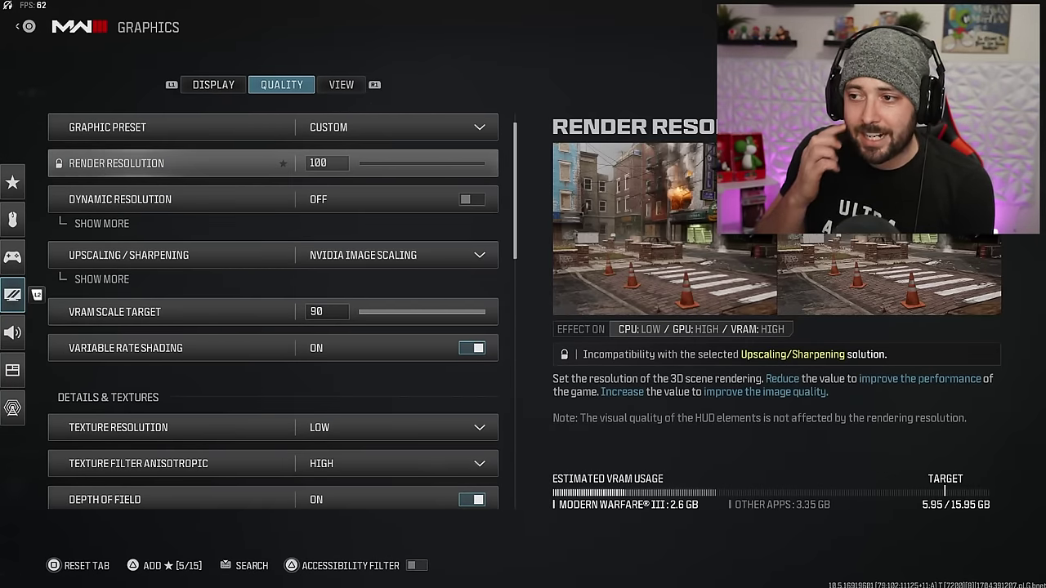
pyautogui.press('Up')
# Check the Upscaling / Sharpening options, keep NVIDIA Image Scaling, and look at the Dynamic and Render Resolution settings.
pyautogui.press('Down')
pyautogui.press('Down')
pyautogui.press('Down')
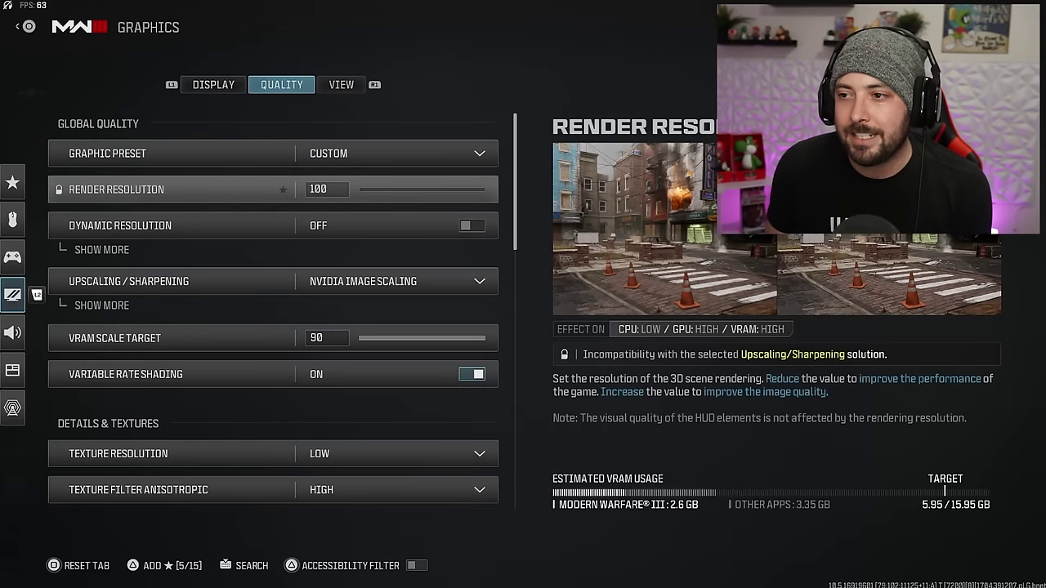
pyautogui.press('Return')
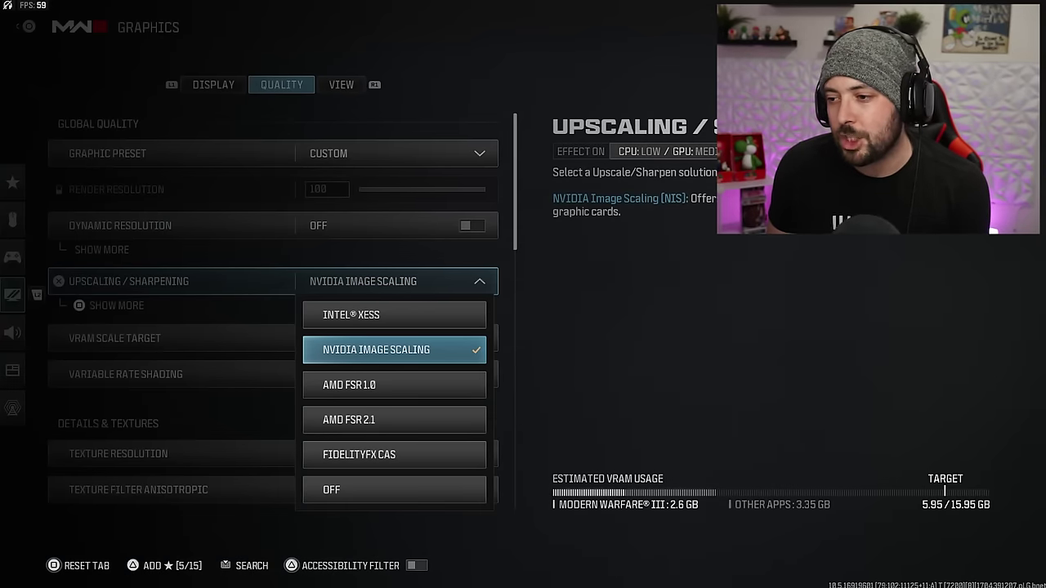
pyautogui.press('Up')
pyautogui.press('Down')
pyautogui.press('Return')
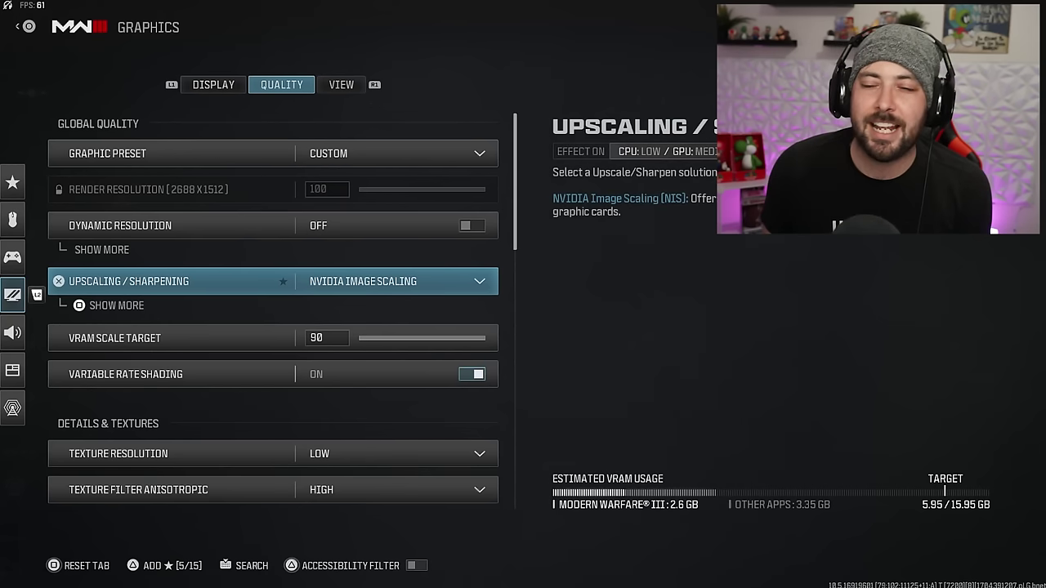
pyautogui.press('Up')
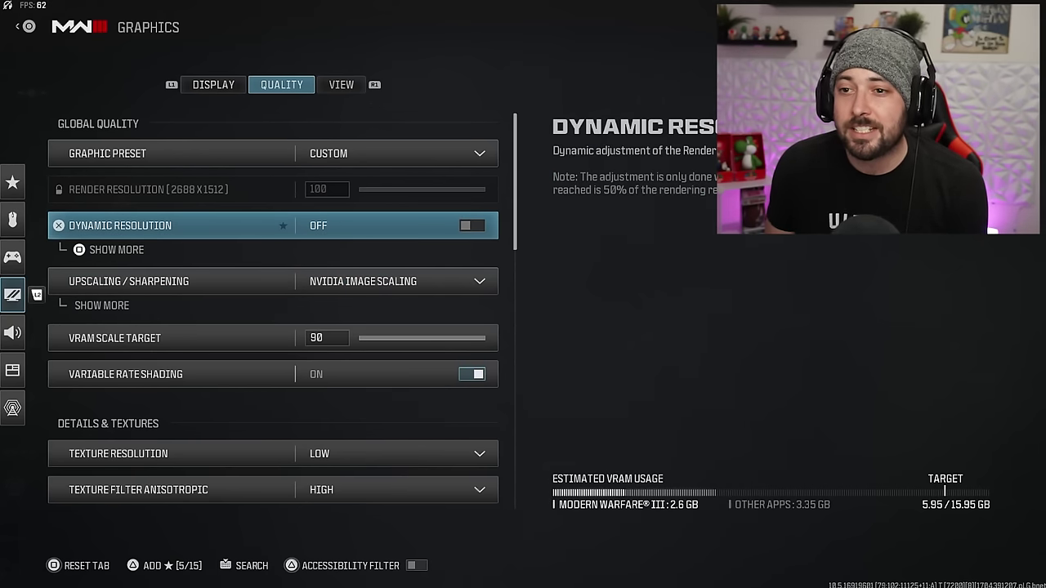
pyautogui.press('Up')
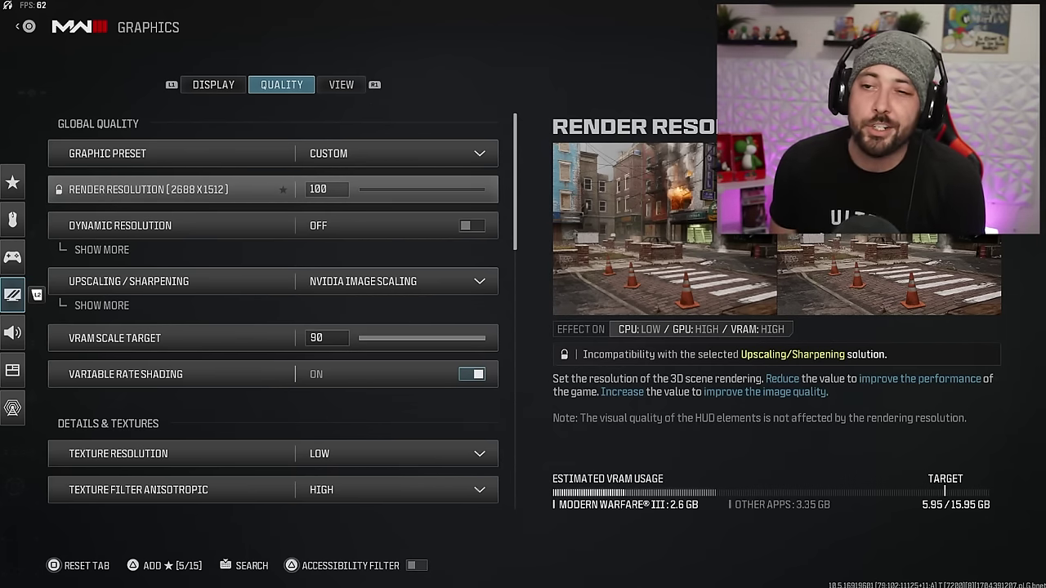
# Compare the Texture Resolution options from Very Low to High for their VRAM usage and keep Low.
pyautogui.press('Down')
pyautogui.press('Down')
pyautogui.press('Down')
pyautogui.press('Down')
pyautogui.press('Down')
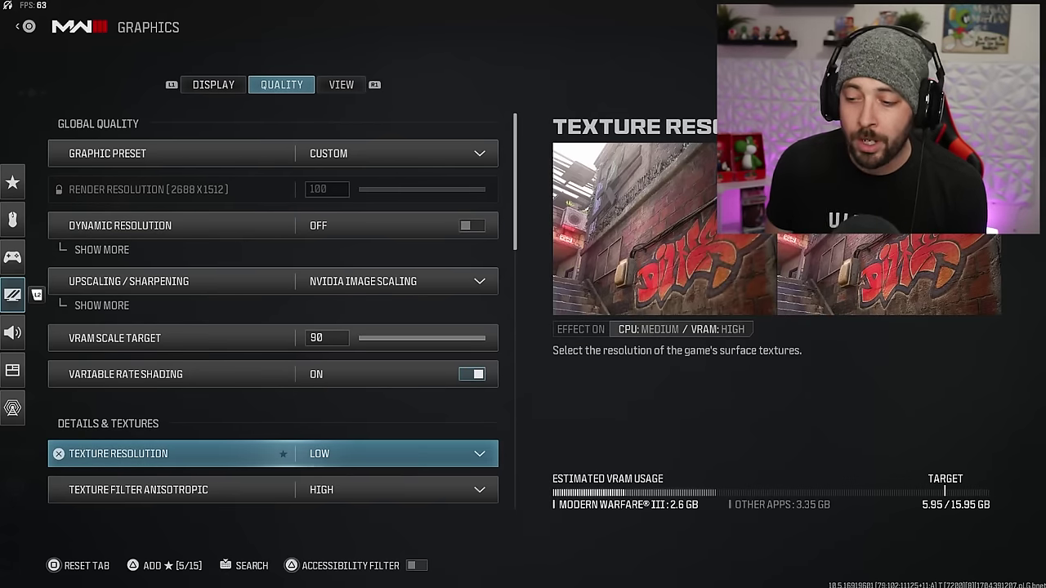
pyautogui.press('Return')
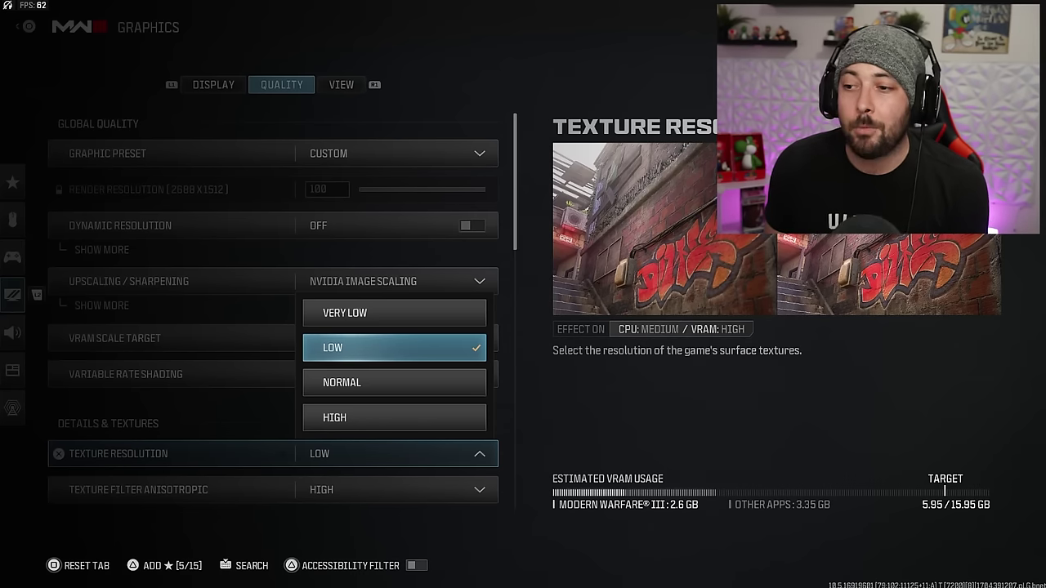
pyautogui.press('Up')
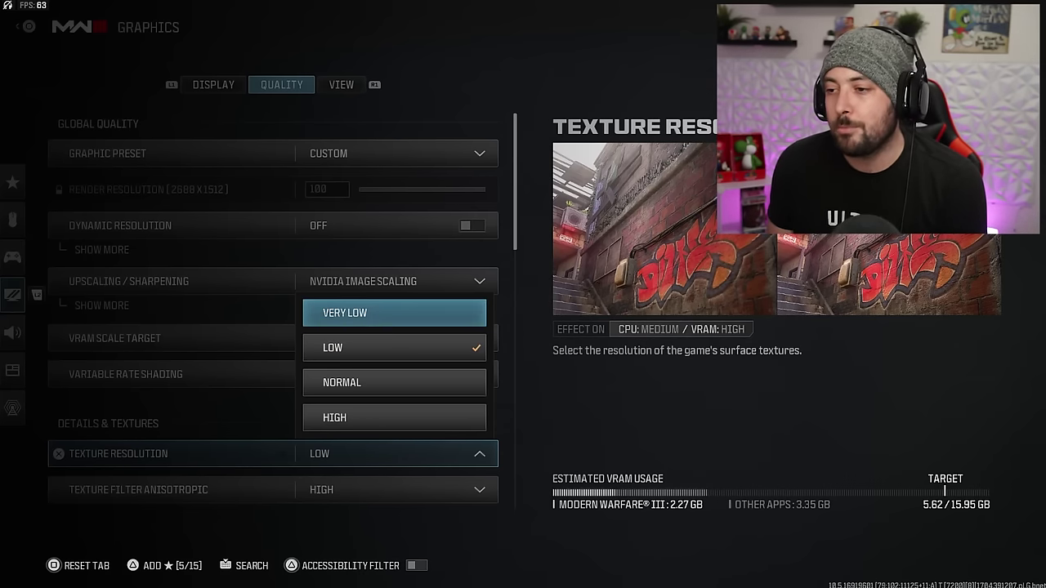
pyautogui.press('Down')
pyautogui.press('Down')
pyautogui.press('Down')
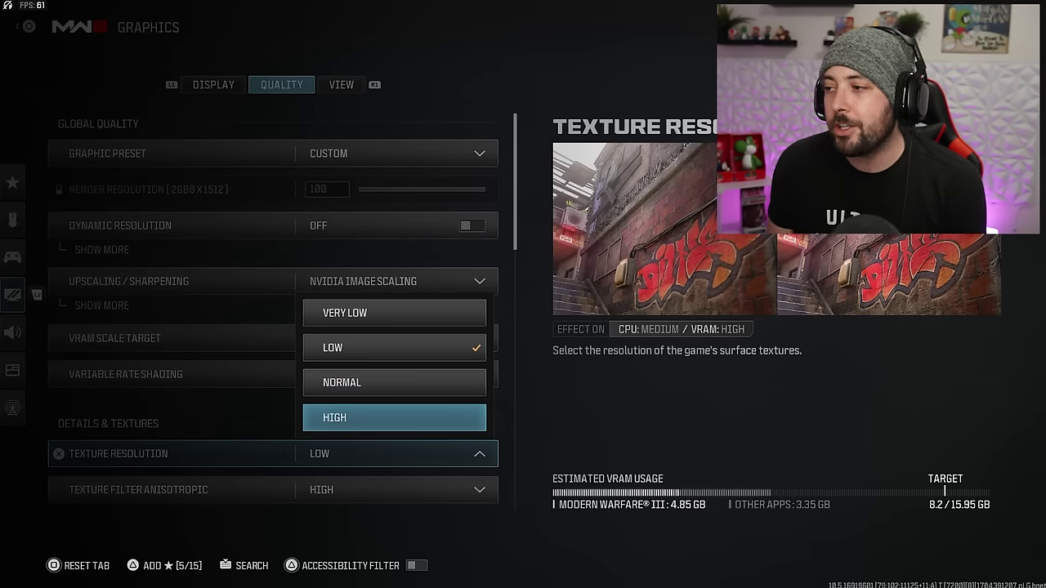
pyautogui.press('Up')
pyautogui.press('Up')
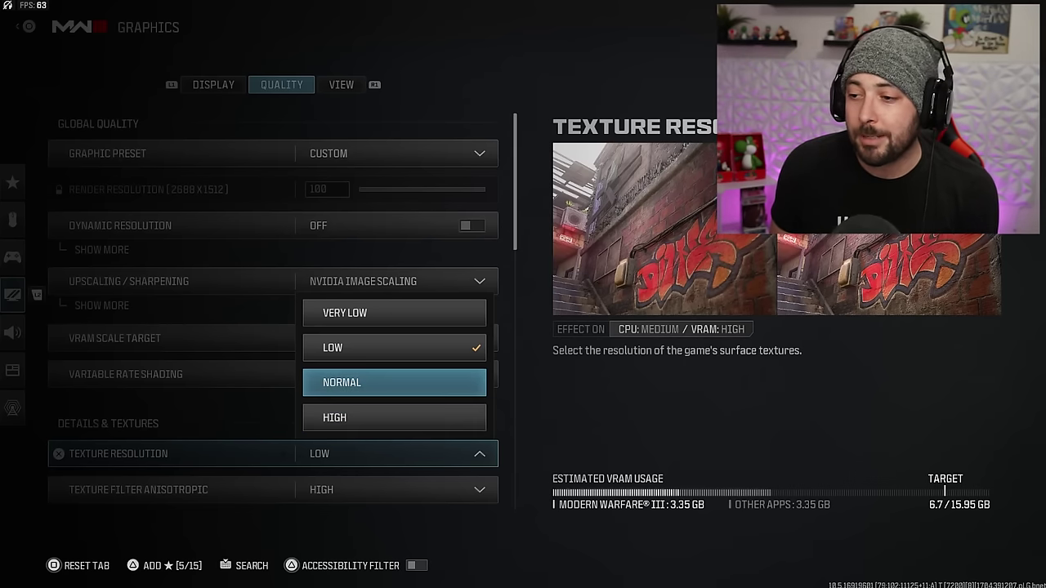
pyautogui.press('Return')
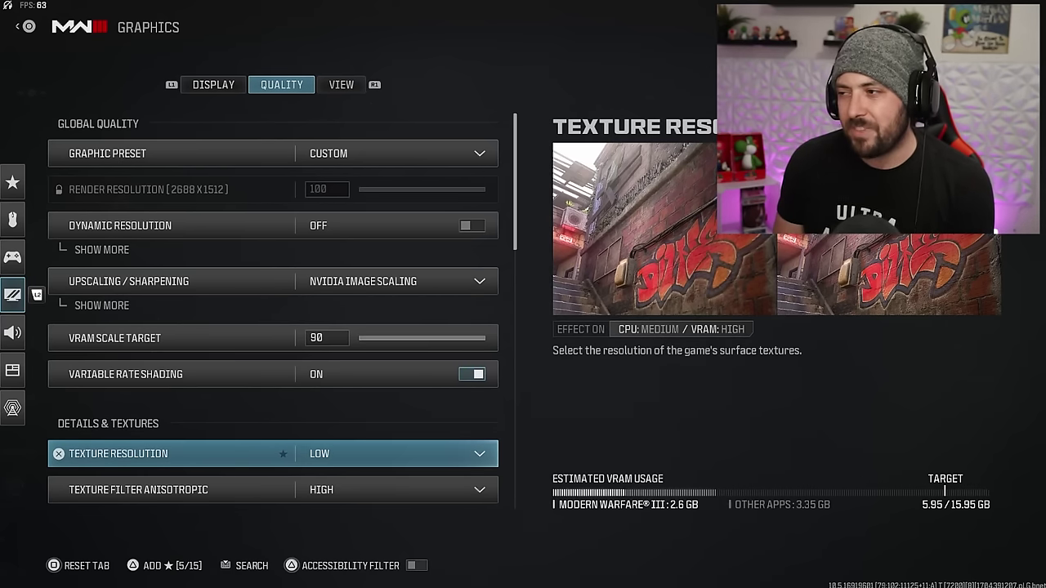
# Examine the Details & Textures settings from Texture Resolution down to Local Texture Streaming Quality.
pyautogui.press('Down')
pyautogui.press('Down')
pyautogui.press('Down')
pyautogui.press('Down')
pyautogui.press('Down')
pyautogui.press('Down')
pyautogui.press('Down')
pyautogui.press('Down')
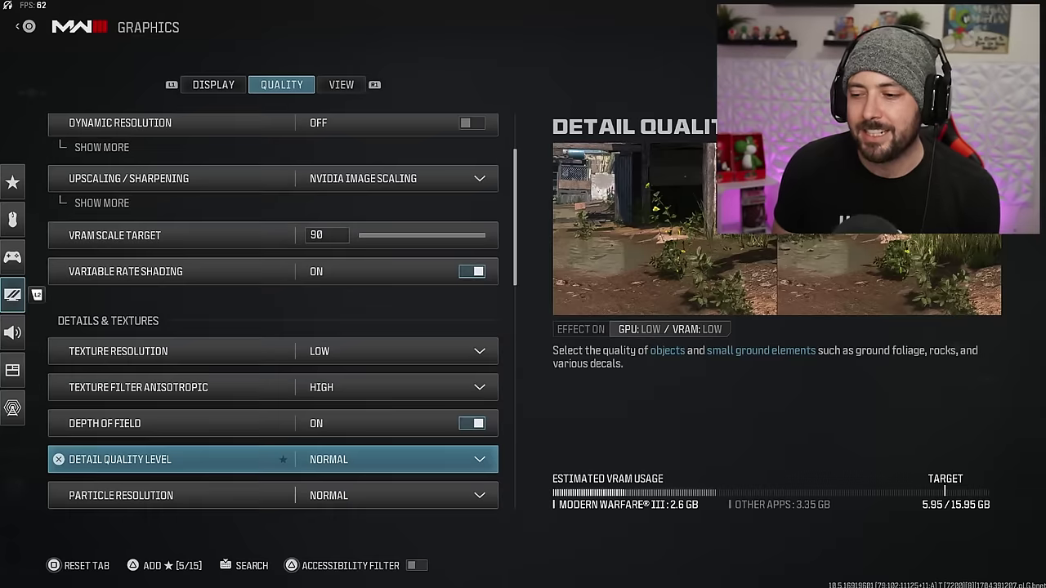
pyautogui.press('Down')
pyautogui.press('Down')
pyautogui.press('Up')
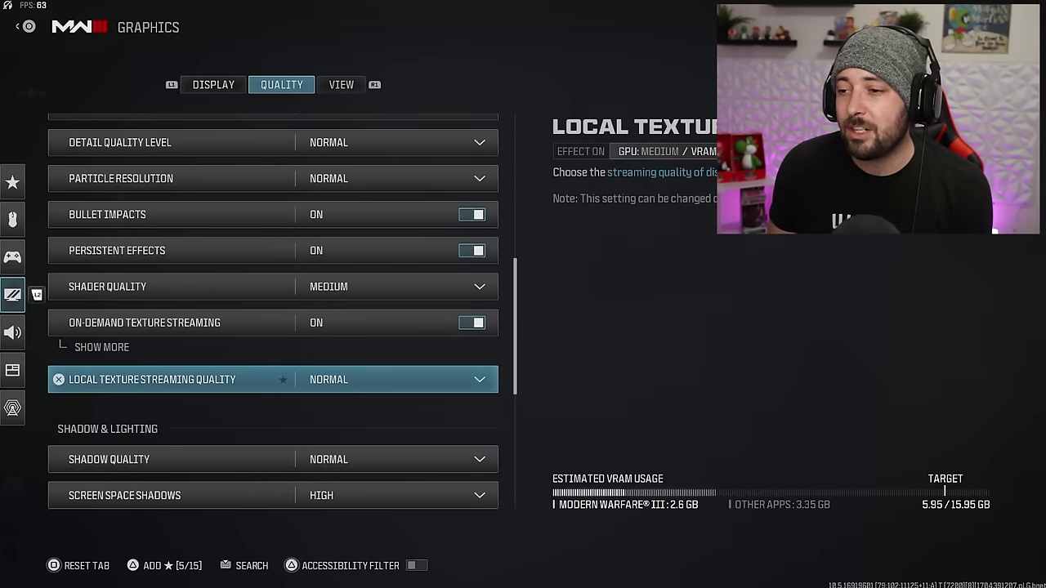
# Examine the Shadow & Lighting and Environment quality settings down to Weather Grid Volumes.
pyautogui.press('Up')
pyautogui.press('Up')
pyautogui.press('Down')
pyautogui.press('Down')
pyautogui.press('Down')
pyautogui.press('Down')
pyautogui.press('Down')
pyautogui.press('Down')
pyautogui.press('Down')
pyautogui.press('Down')
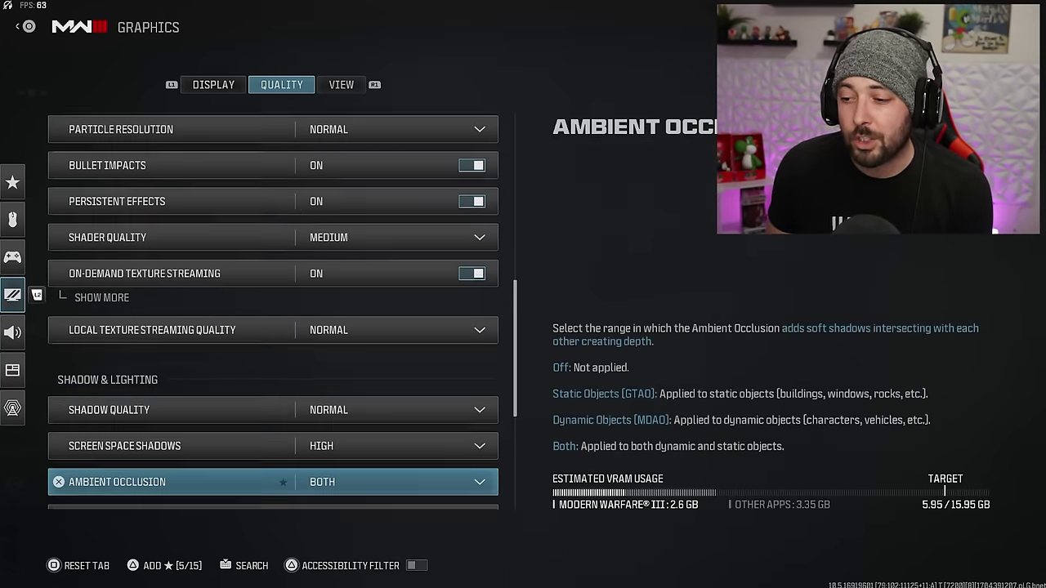
pyautogui.press('Up')
pyautogui.press('Up')
pyautogui.press('Up')
pyautogui.press('Up')
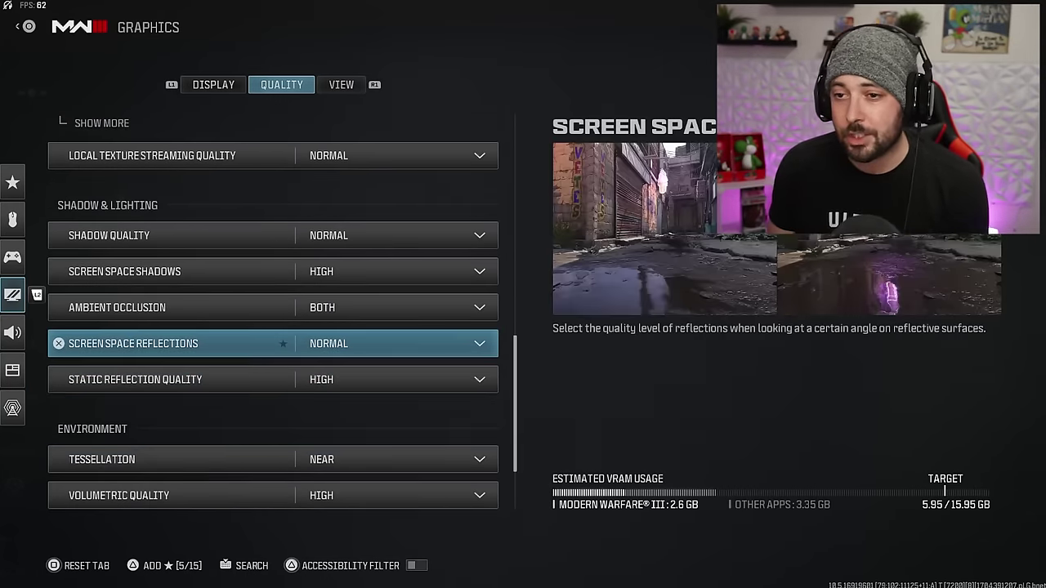
pyautogui.press('Down')
pyautogui.press('Down')
pyautogui.press('Down')
pyautogui.press('Down')
pyautogui.press('Down')
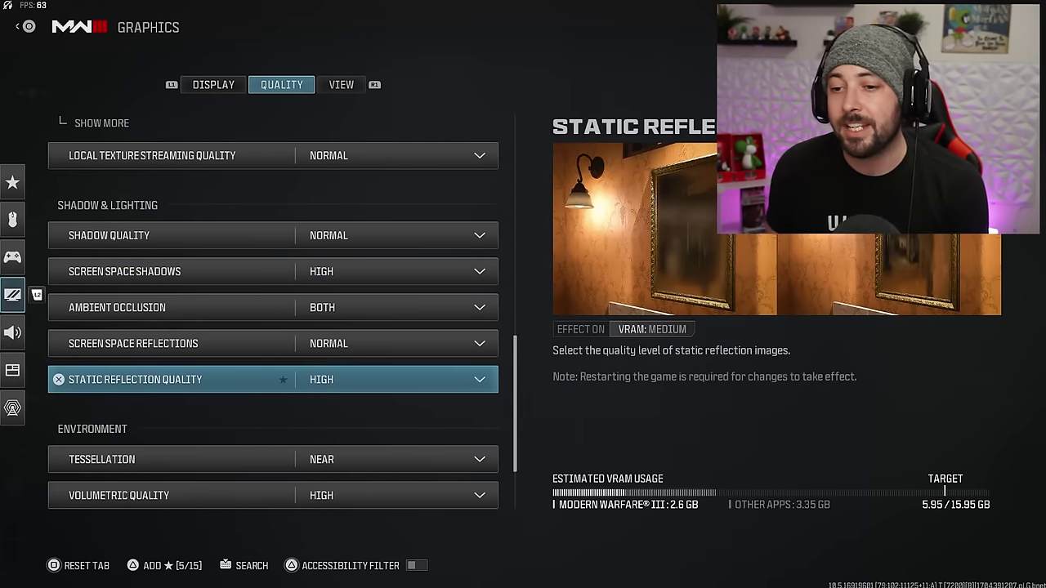
pyautogui.press('Down')
pyautogui.press('Down')
pyautogui.press('Down')
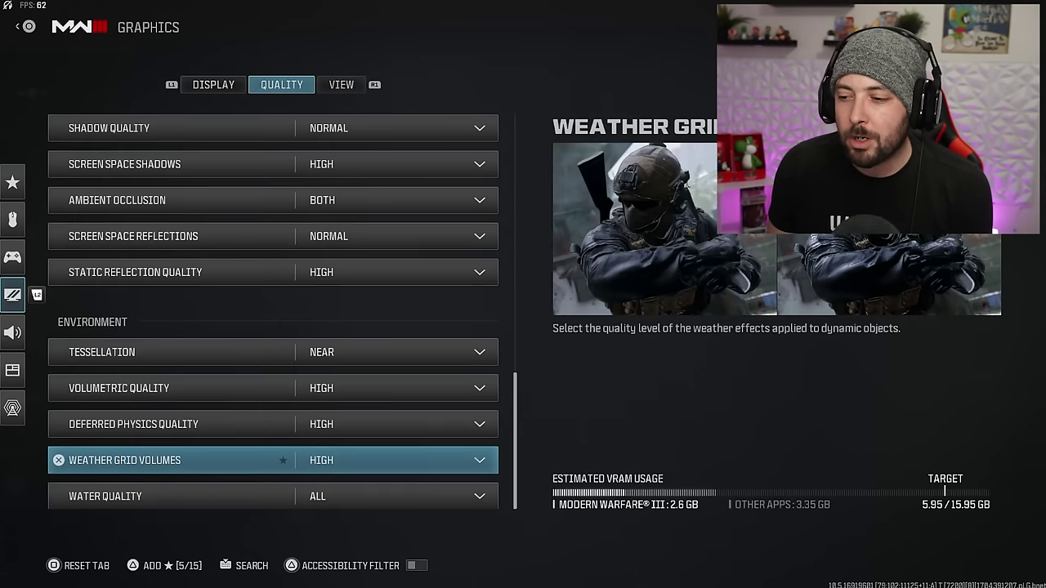
# Go back over the environment, lighting and detail quality settings, up to Bullet Impacts.
pyautogui.press('Up')
pyautogui.press('Up')
pyautogui.press('Up')
pyautogui.press('Up')
pyautogui.press('Up')
pyautogui.press('Up')
pyautogui.press('Up')
pyautogui.press('Up')
pyautogui.press('Up')
pyautogui.press('Up')
pyautogui.press('Up')
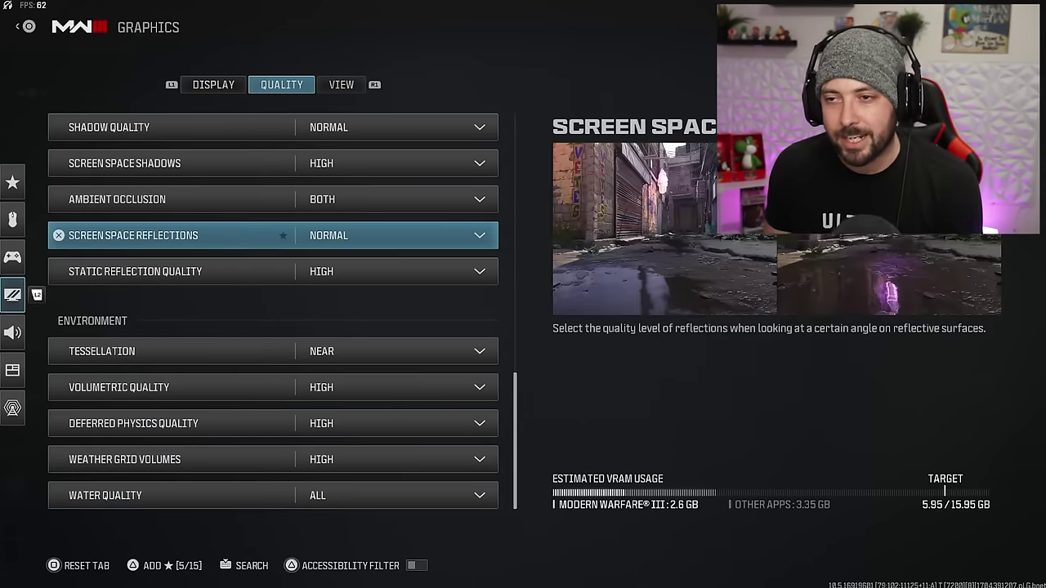
pyautogui.press('Up')
pyautogui.press('Up')
pyautogui.press('Up')
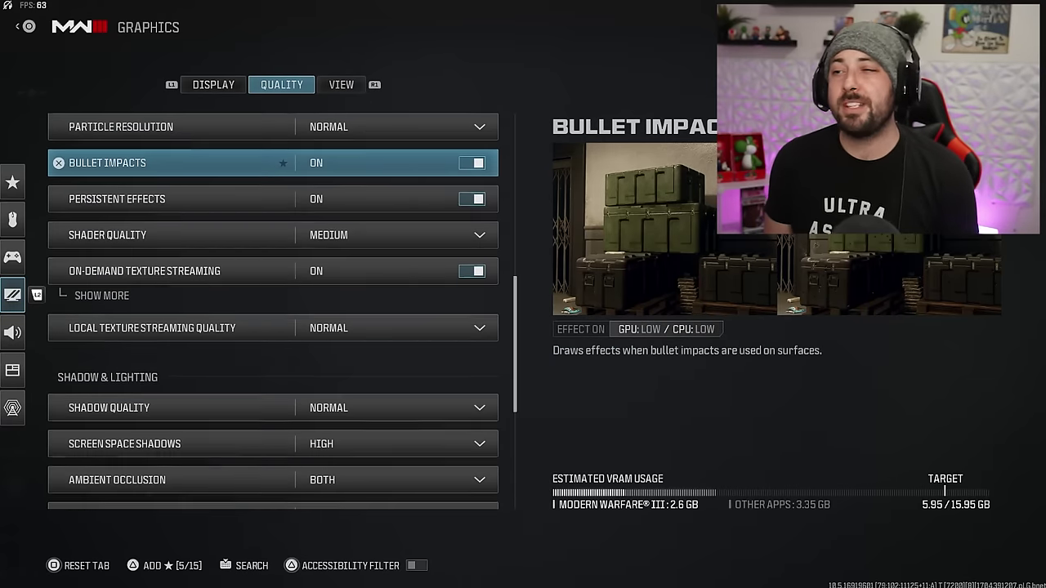
# Open the View settings and raise the Field of View (FOV) to 116.
pyautogui.press('e')
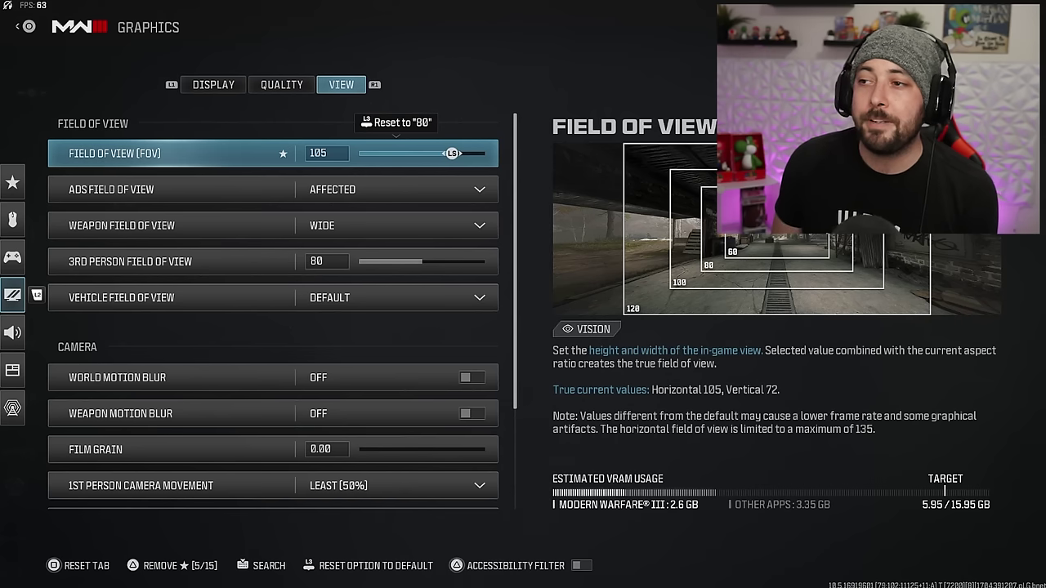
pyautogui.press('Right')
pyautogui.press('Right')
pyautogui.press('Right')
pyautogui.press('Right')
pyautogui.press('Right')
pyautogui.press('Right')
pyautogui.press('Right')
pyautogui.press('Right')
pyautogui.press('Right')
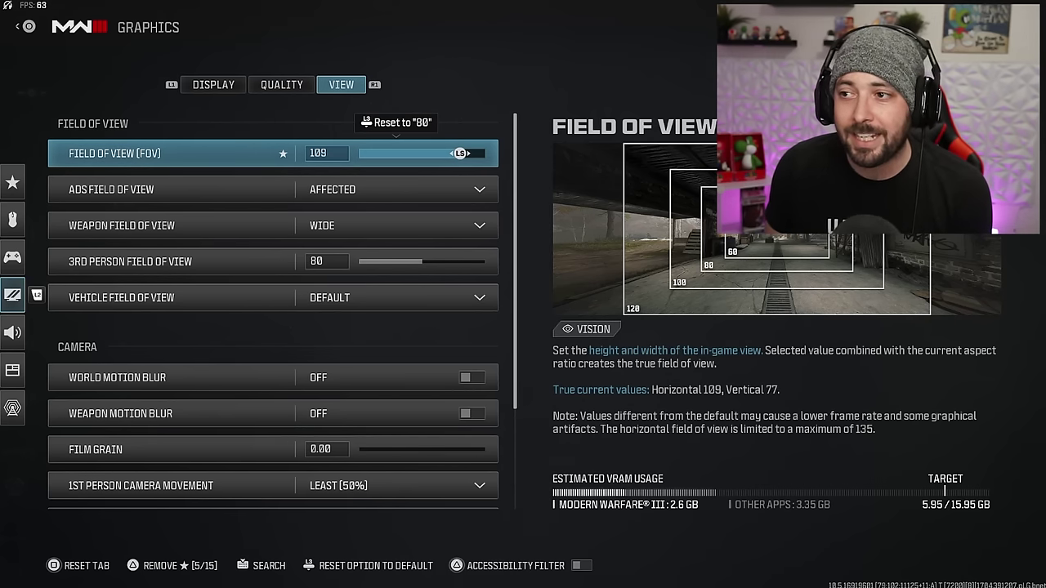
pyautogui.press('Right')
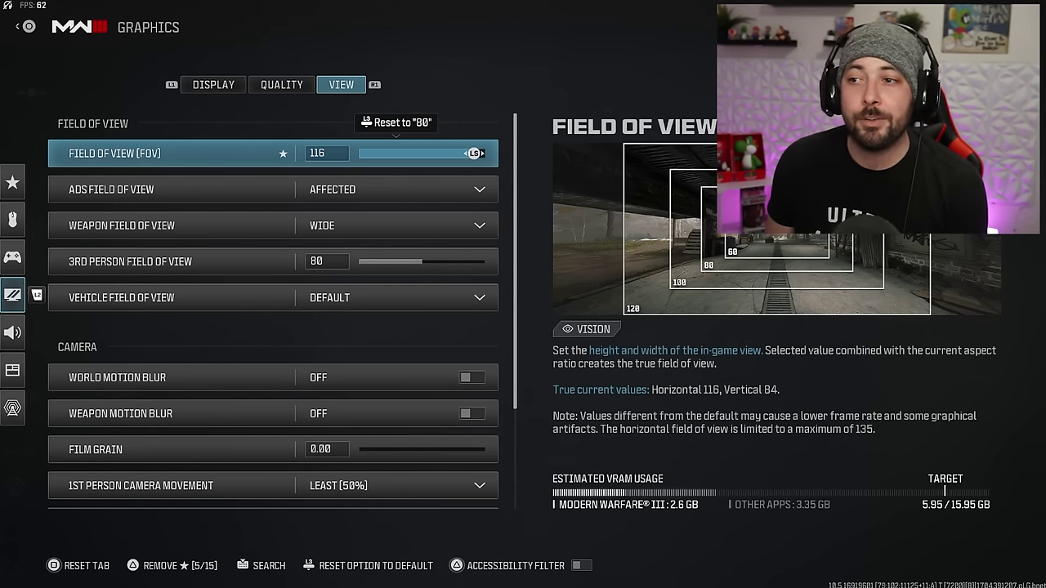
# Set the Field of View (FOV) to 105.
pyautogui.press('Left')
pyautogui.press('Left')
pyautogui.press('Left')
pyautogui.press('Left')
pyautogui.press('Left')
pyautogui.press('Left')
pyautogui.press('Left')
pyautogui.press('Left')
pyautogui.press('Left')
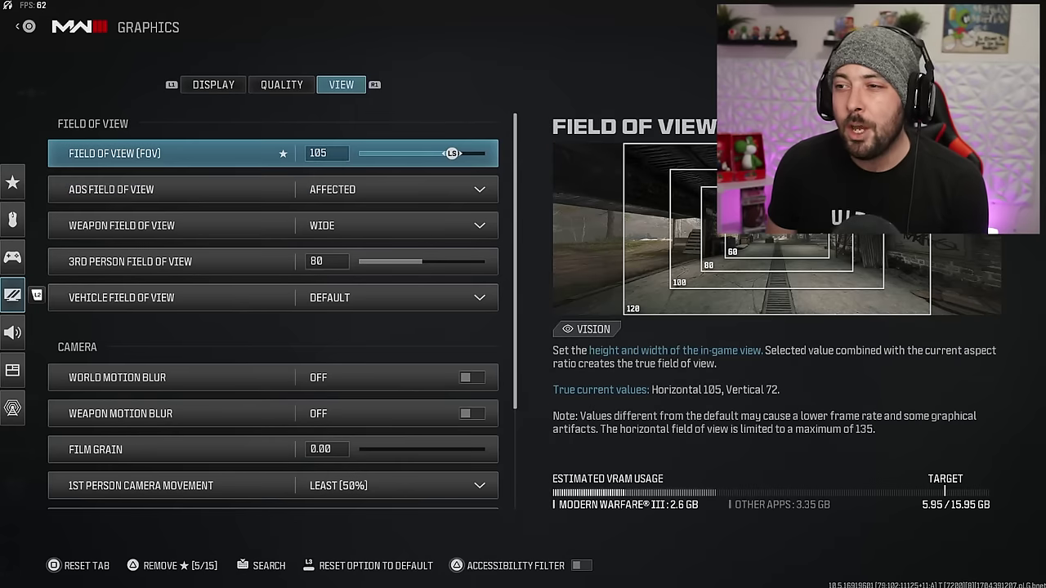
# Look through the ADS Field of View options and keep Affected.
pyautogui.click(274, 189)
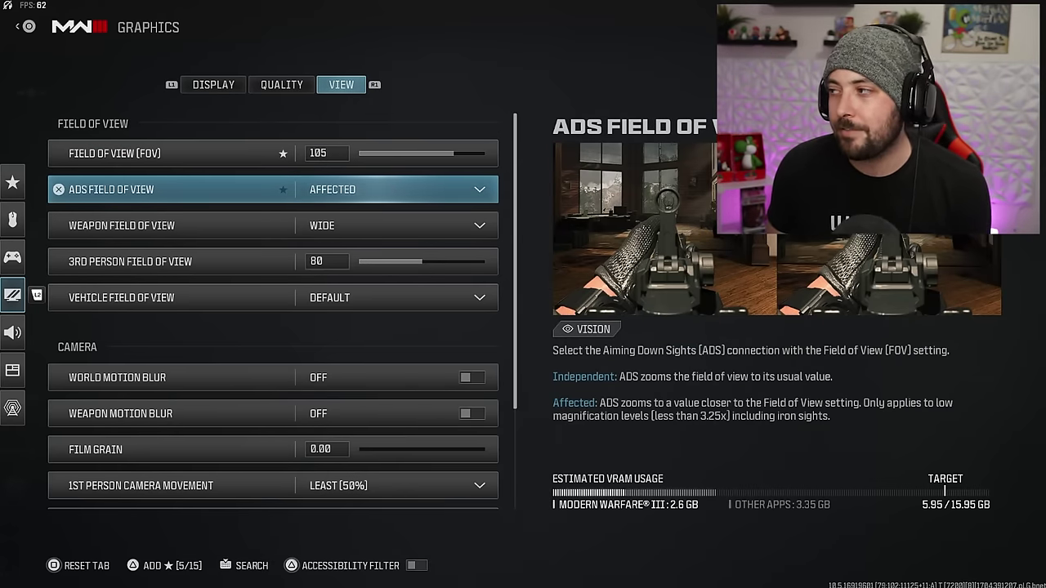
pyautogui.press('Return')
pyautogui.press('Up')
pyautogui.press('Down')
pyautogui.press('Return')
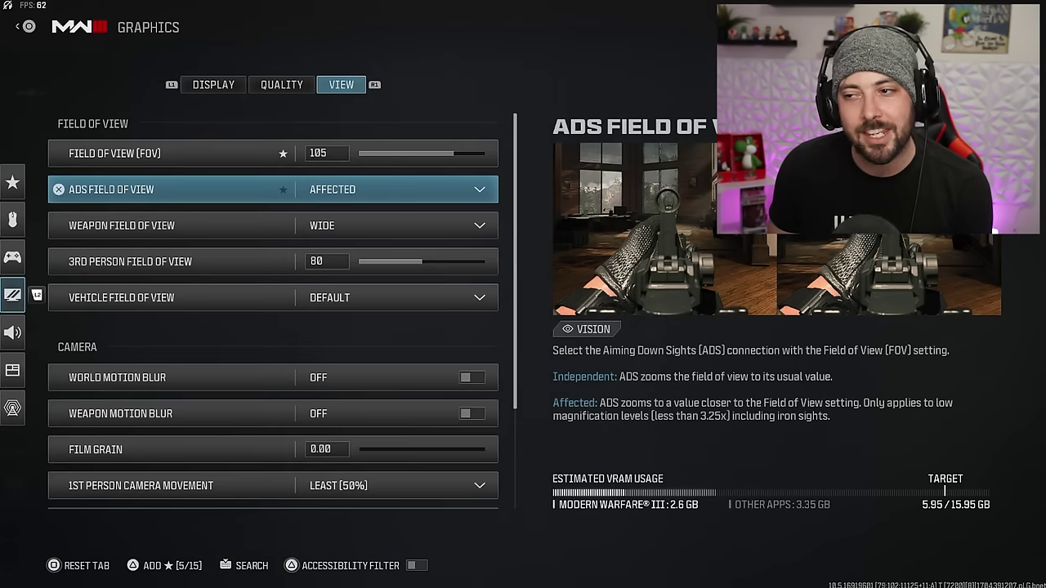
# Review the Weapon Field of View setting and keep the 3rd Person Field of View at 80.
pyautogui.press('Down')
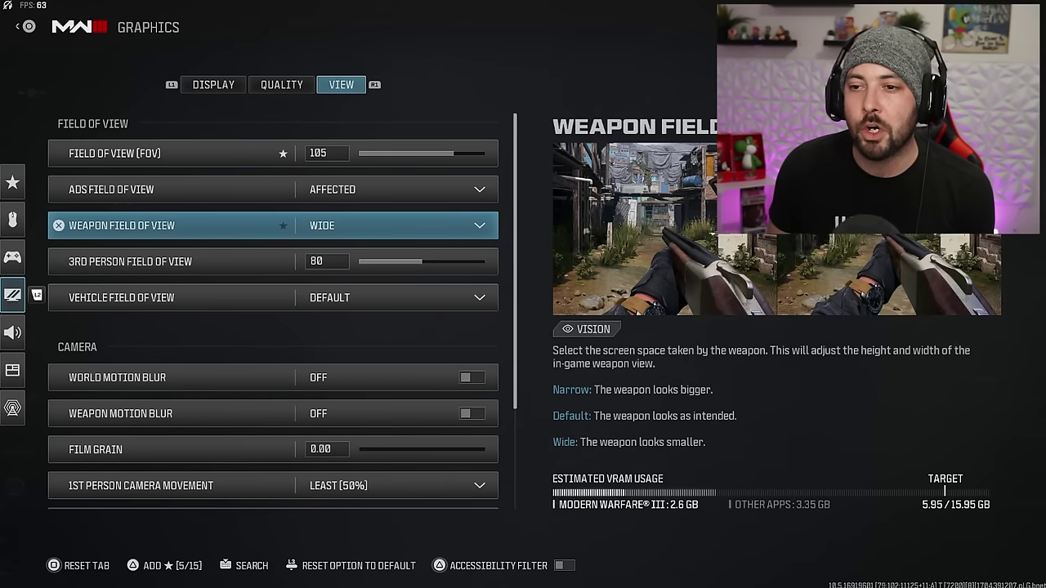
pyautogui.press('Down')
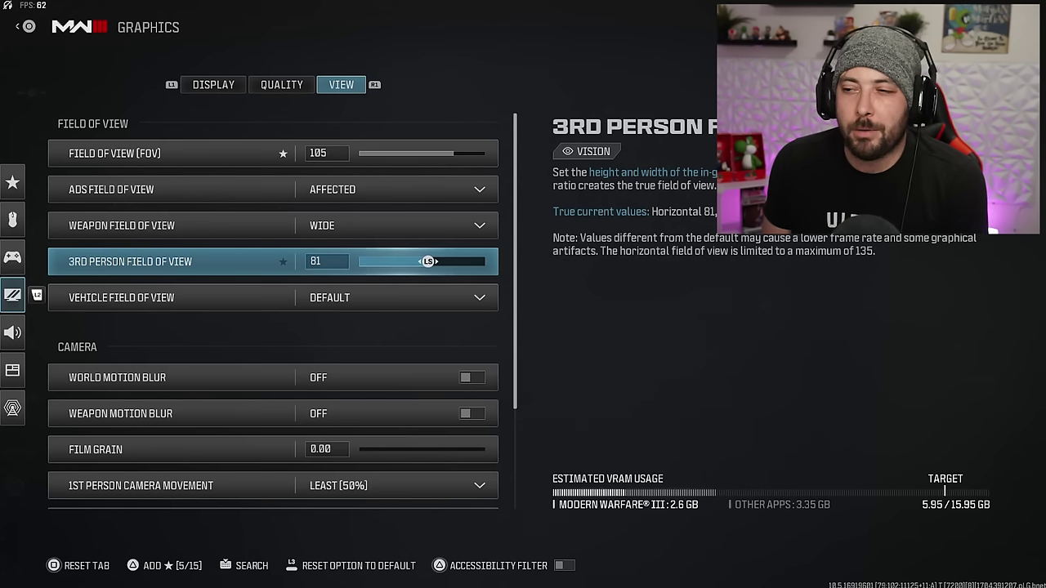
pyautogui.press('Left')
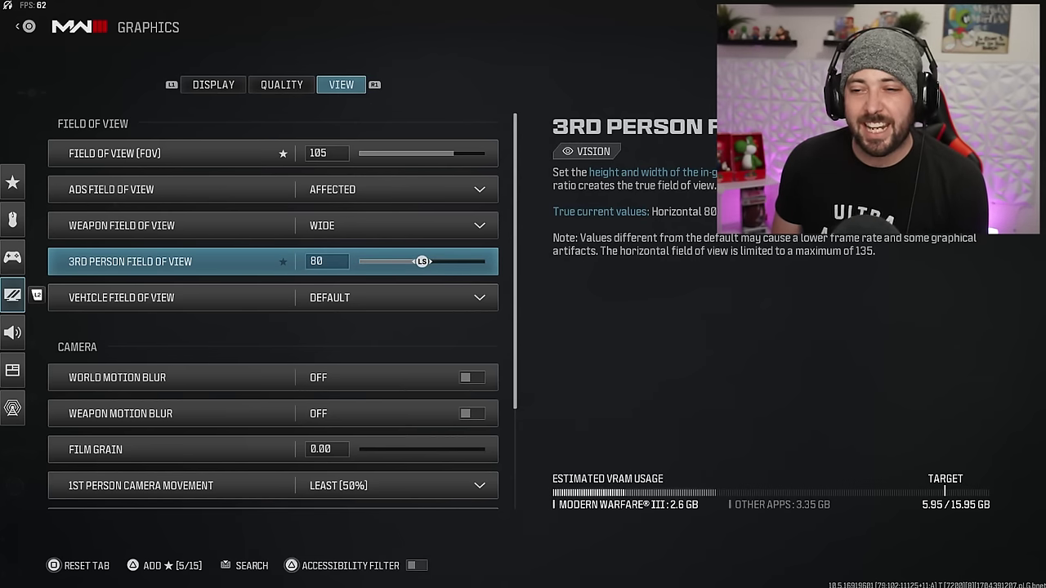
pyautogui.press('Down')
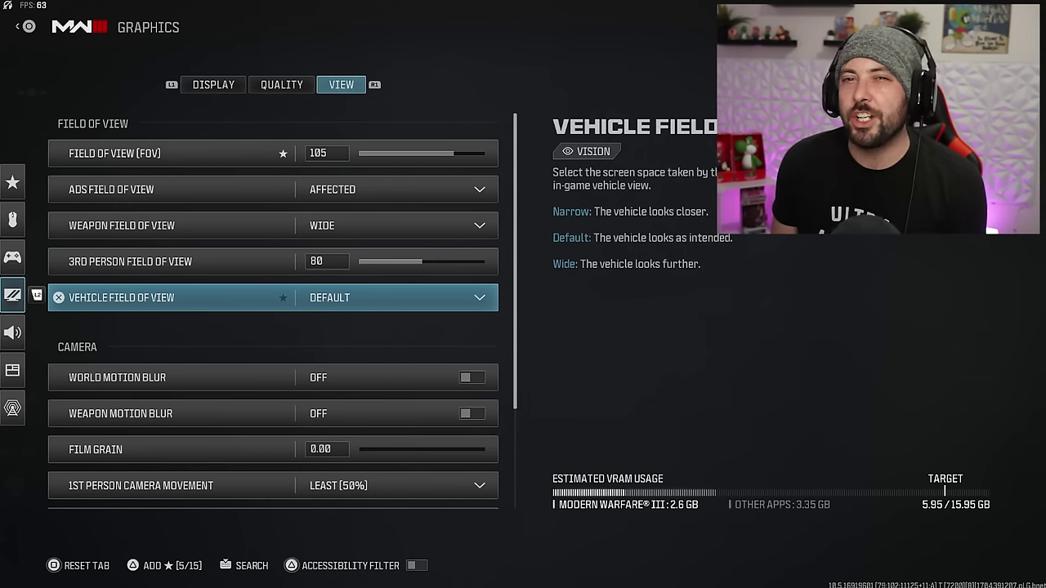
# Compare the preview images and descriptions of World Motion Blur and Weapon Motion Blur.
pyautogui.press('Down')
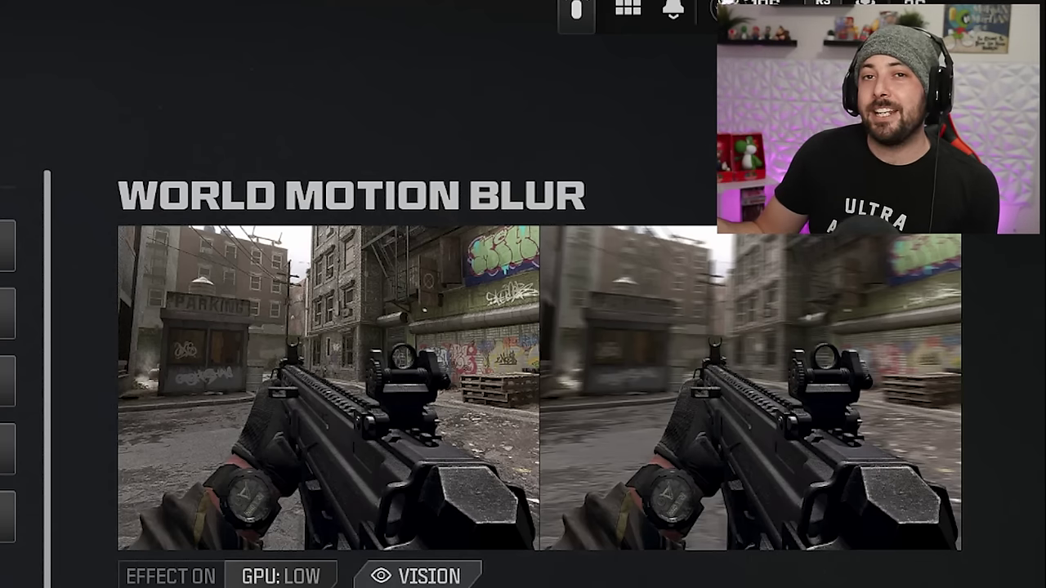
pyautogui.press('Down')
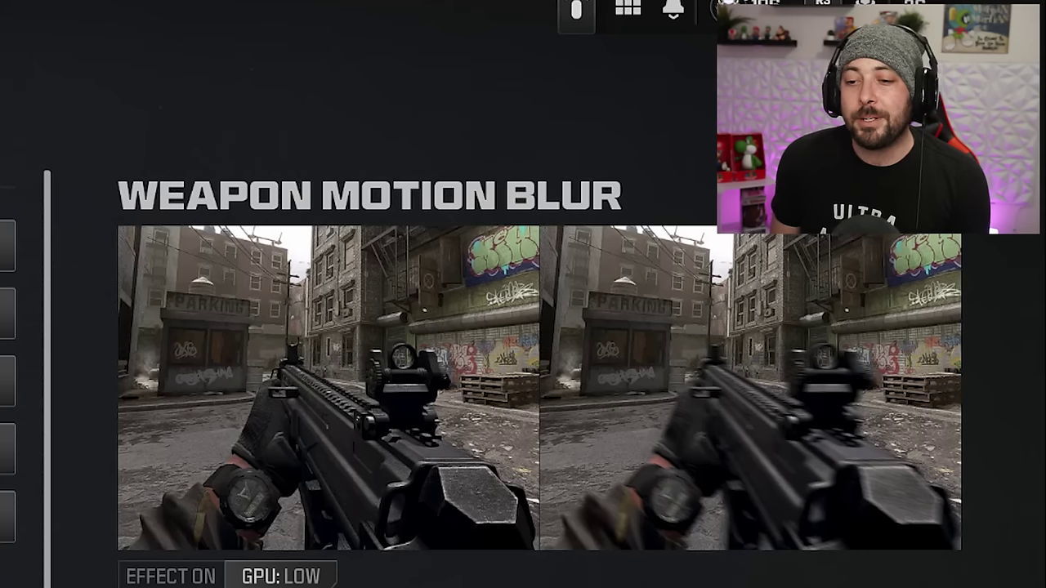
pyautogui.press('Up')
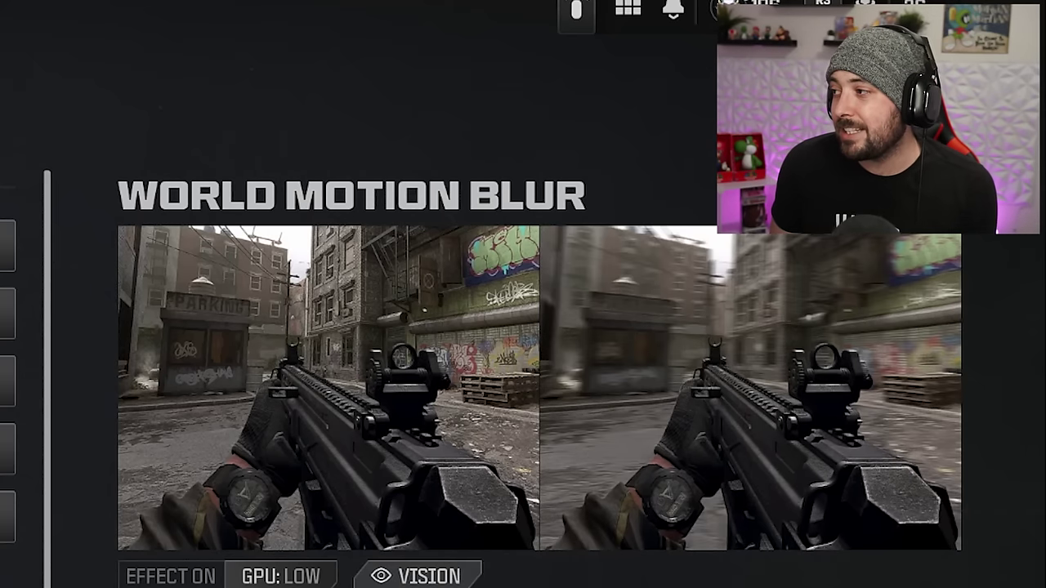
pyautogui.press('Down')
pyautogui.press('Up')
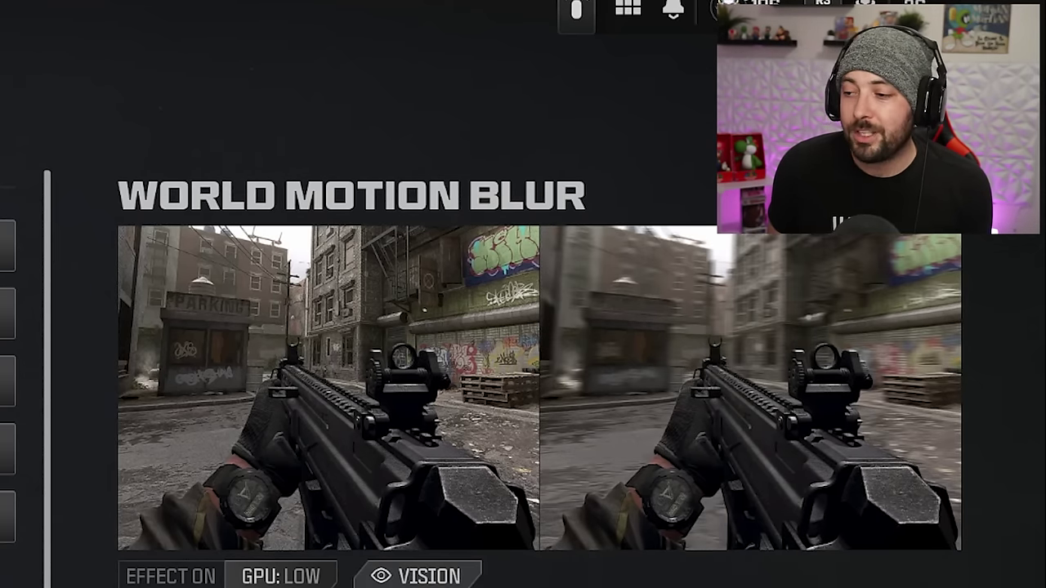
pyautogui.press('Down')
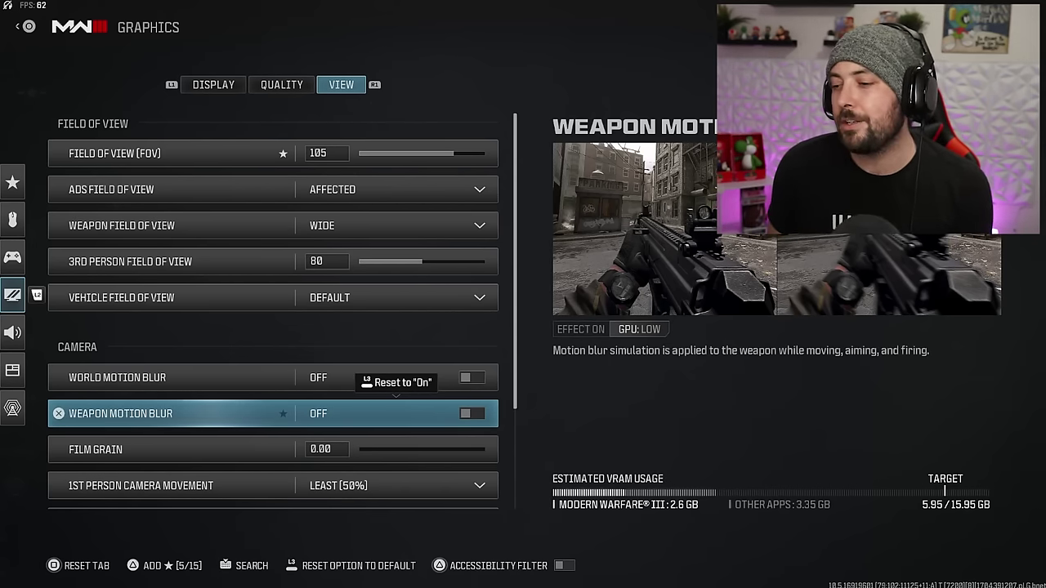
# Examine the Film Grain setting and the 1st and 3rd Person Camera Movement settings.
pyautogui.click(273, 450)
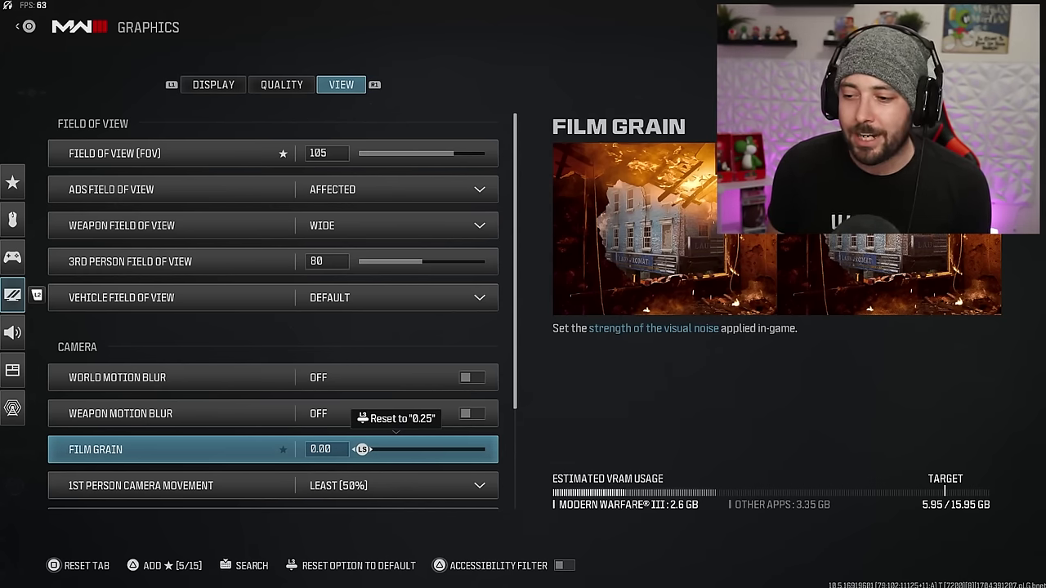
pyautogui.press('Down')
pyautogui.press('Down')
pyautogui.press('Down')
pyautogui.press('Up')
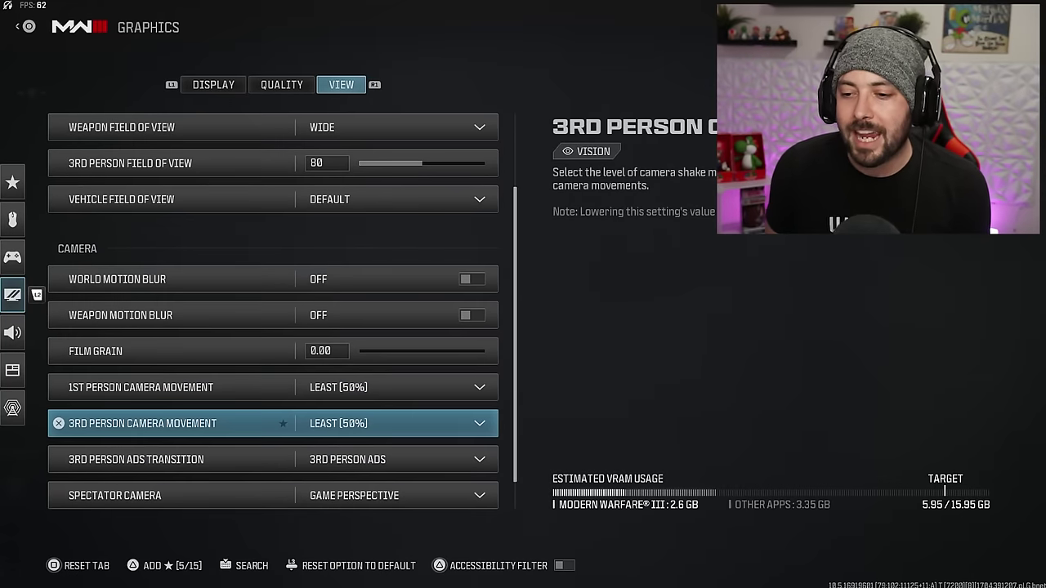
pyautogui.press('Up')
pyautogui.press('Down')
pyautogui.press('Down')
pyautogui.press('Up')
pyautogui.press('Up')
pyautogui.press('Down')
pyautogui.press('Up')
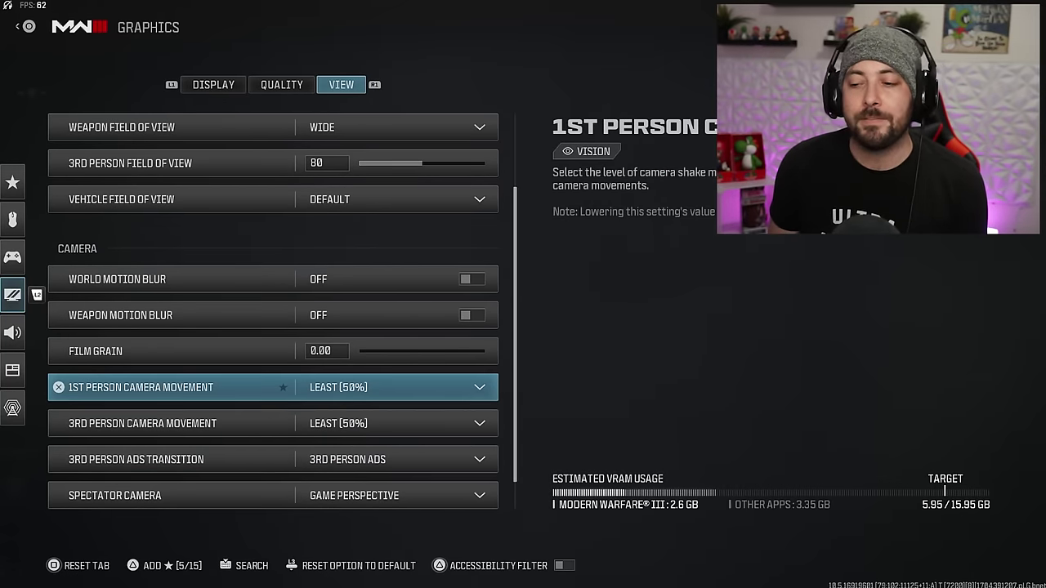
# Check the 1st Person Camera Movement options from Default (100%) to Least (50%) and keep Least (50%).
pyautogui.press('Down')
pyautogui.press('Up')
pyautogui.press('Down')
pyautogui.press('Up')
pyautogui.press('Return')
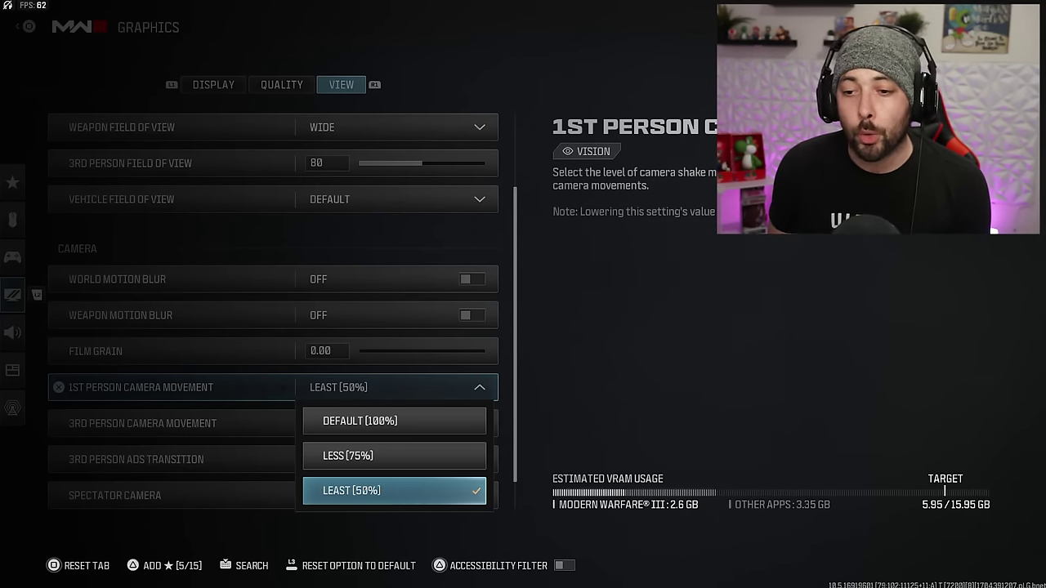
pyautogui.press('Return')
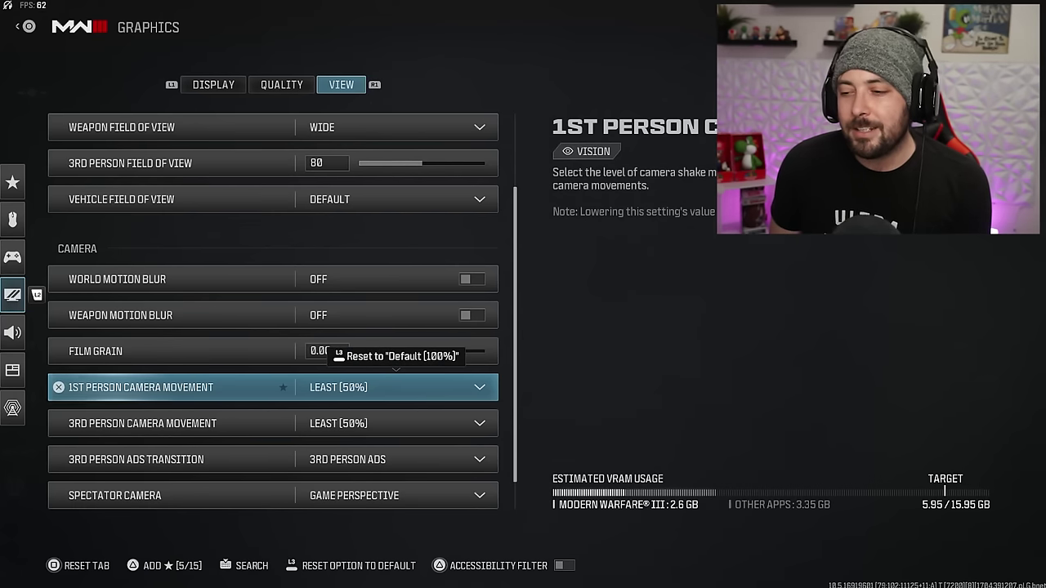
pyautogui.press('Return')
pyautogui.press('Down')
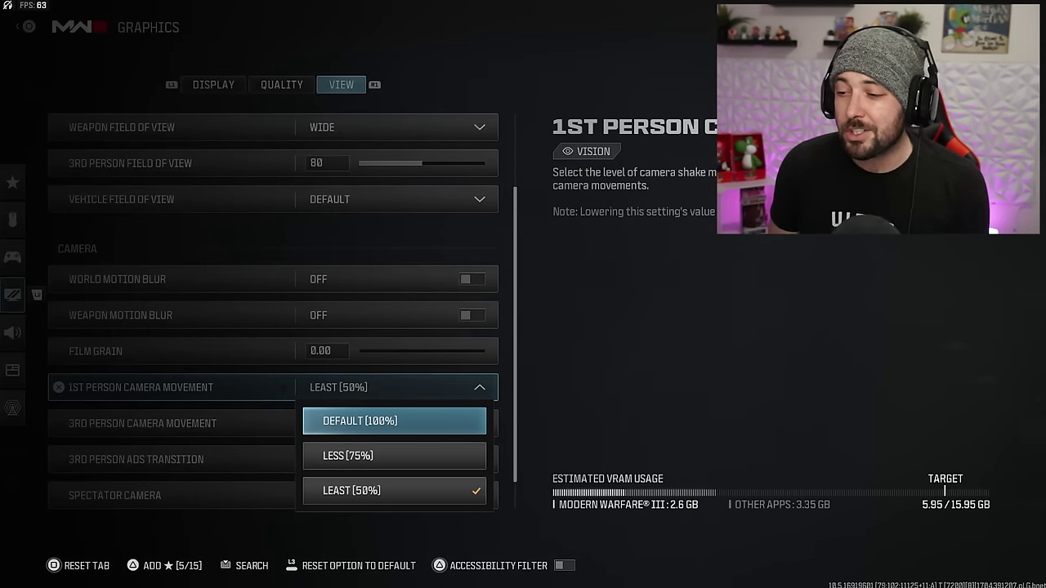
pyautogui.press('Down')
pyautogui.press('Down')
pyautogui.press('Return')
# Examine the remaining Camera settings: 3rd Person ADS Transition, Spectator Camera and Inverted Flashbang.
pyautogui.press('Down')
pyautogui.press('Down')
pyautogui.press('Down')
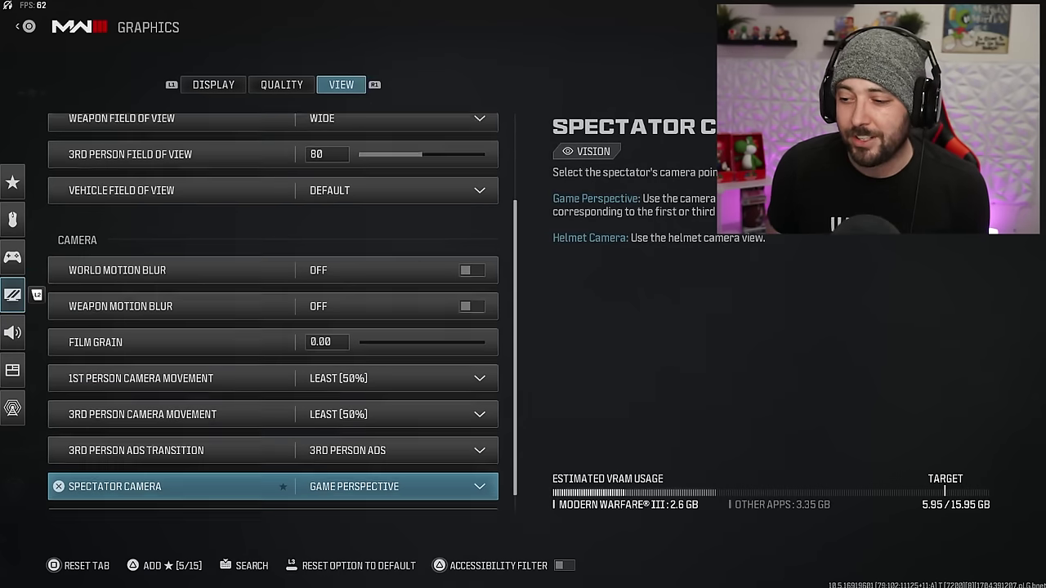
pyautogui.press('Down')
pyautogui.press('Up')
pyautogui.press('Down')
pyautogui.press('Up')
pyautogui.press('Up')
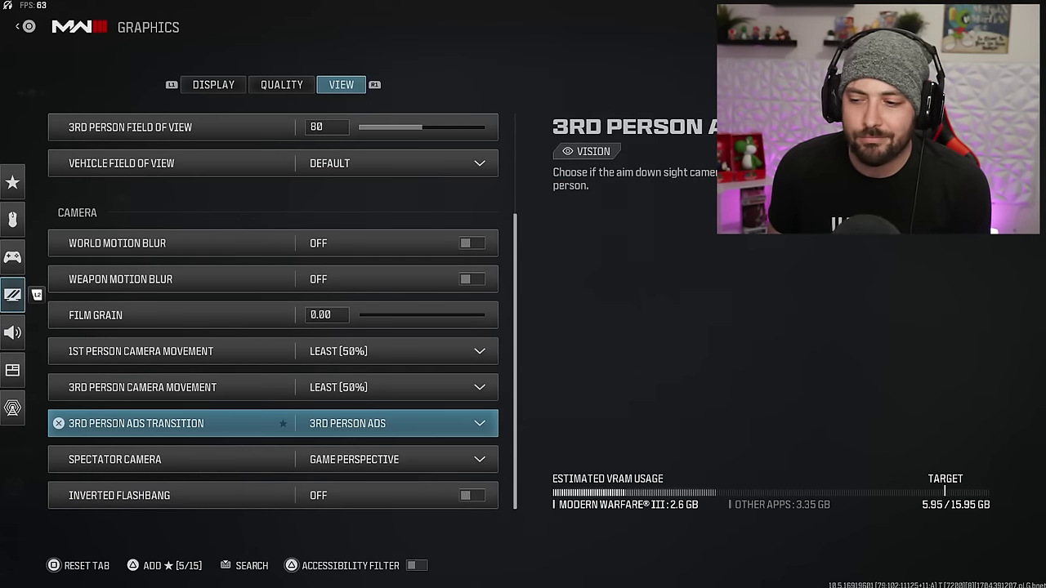
pyautogui.press('Down')
pyautogui.press('Down')
pyautogui.press('Up')
pyautogui.press('Up')
pyautogui.press('Up')
pyautogui.press('Down')
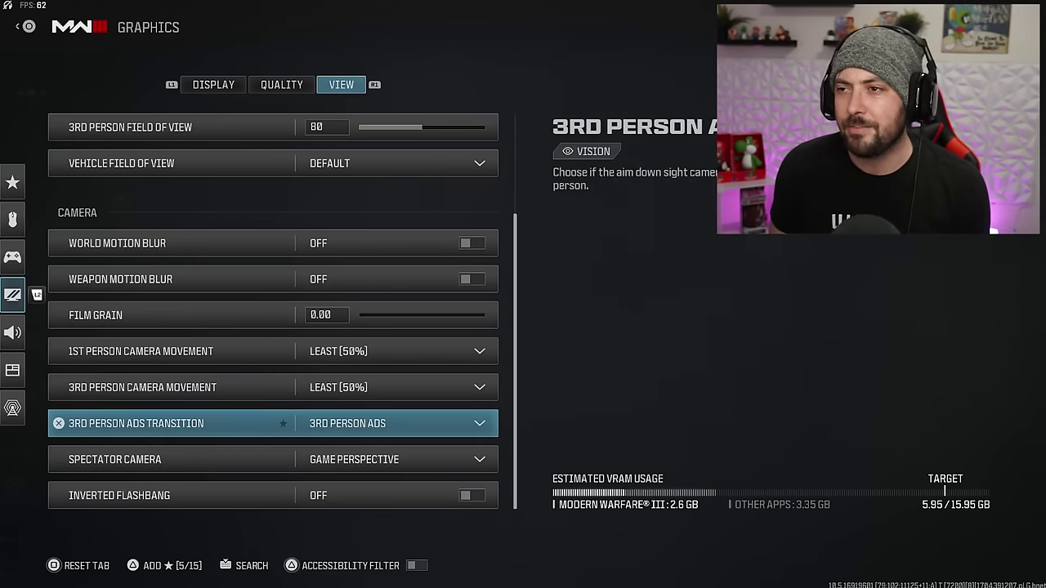
pyautogui.press('Down')
pyautogui.press('Down')
# Leave the graphics settings and open the Controller settings.
pyautogui.press('Escape')
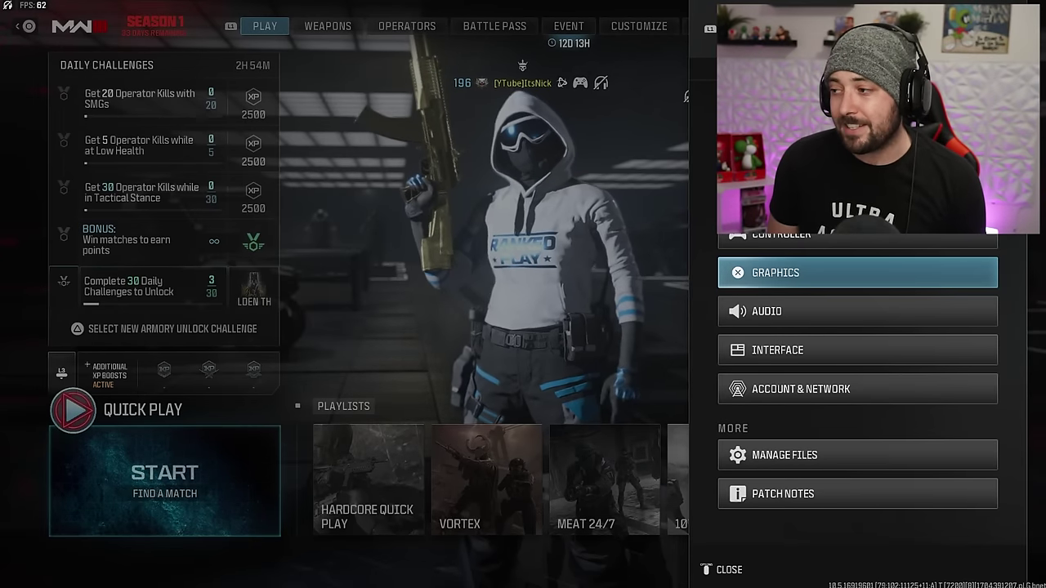
pyautogui.press('Up')
pyautogui.press('Down')
pyautogui.press('Down')
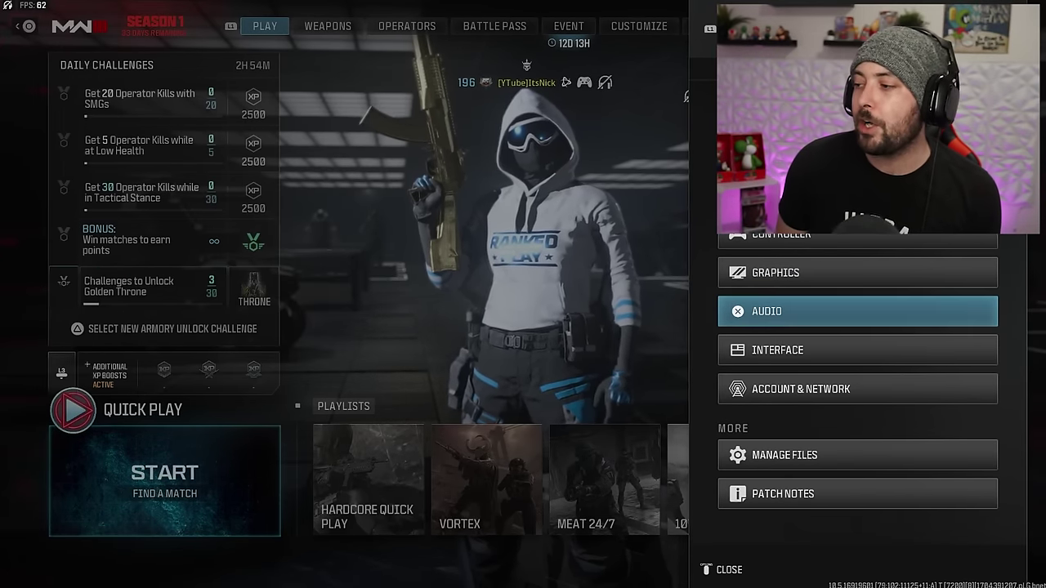
pyautogui.press('Up')
pyautogui.press('Up')
pyautogui.press('Return')
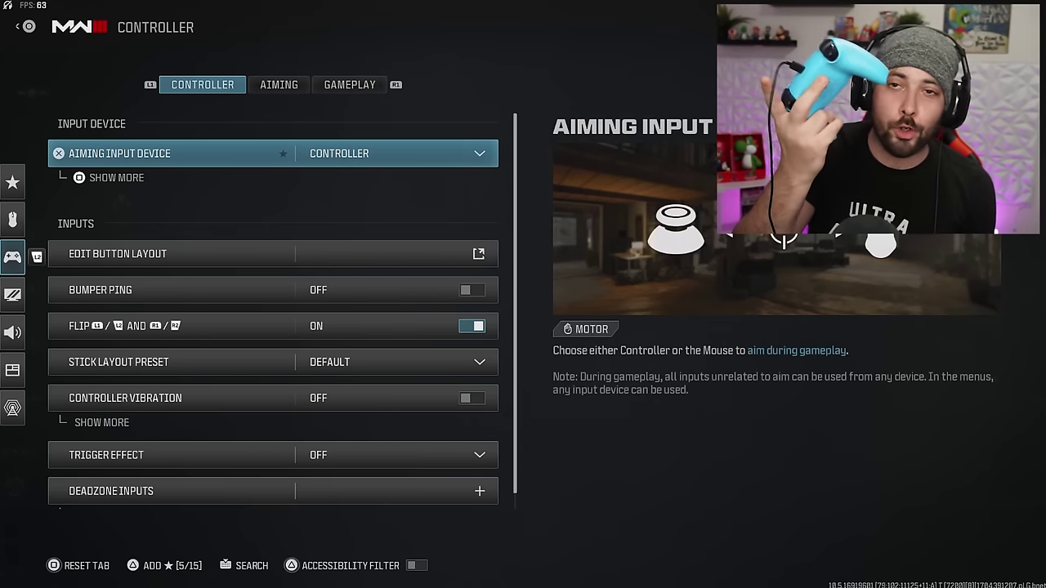
# Keep Controller as the Aiming Input Device and review the Inputs settings down to Controller Vibration.
pyautogui.press('Return')
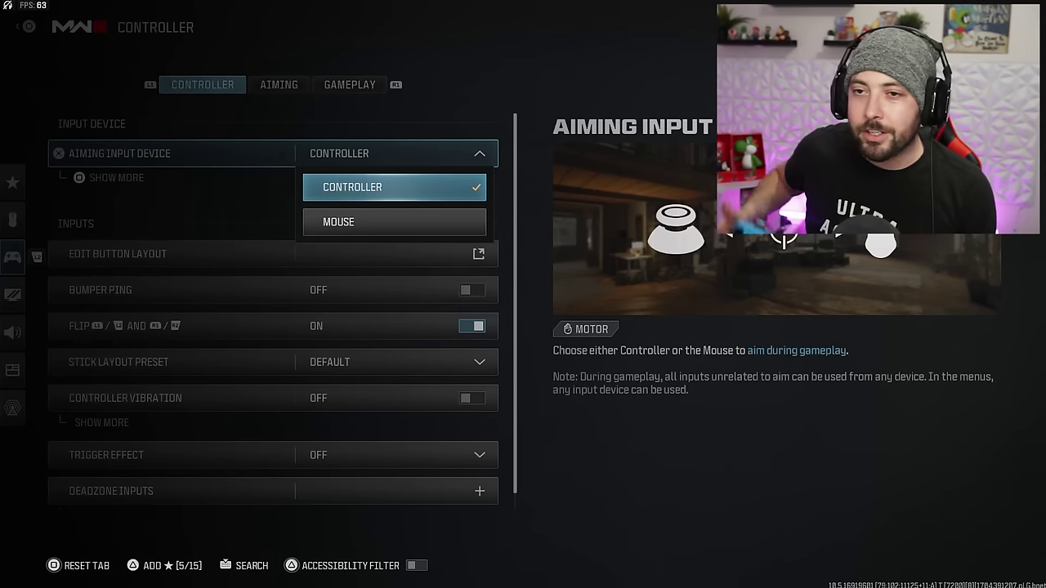
pyautogui.press('Return')
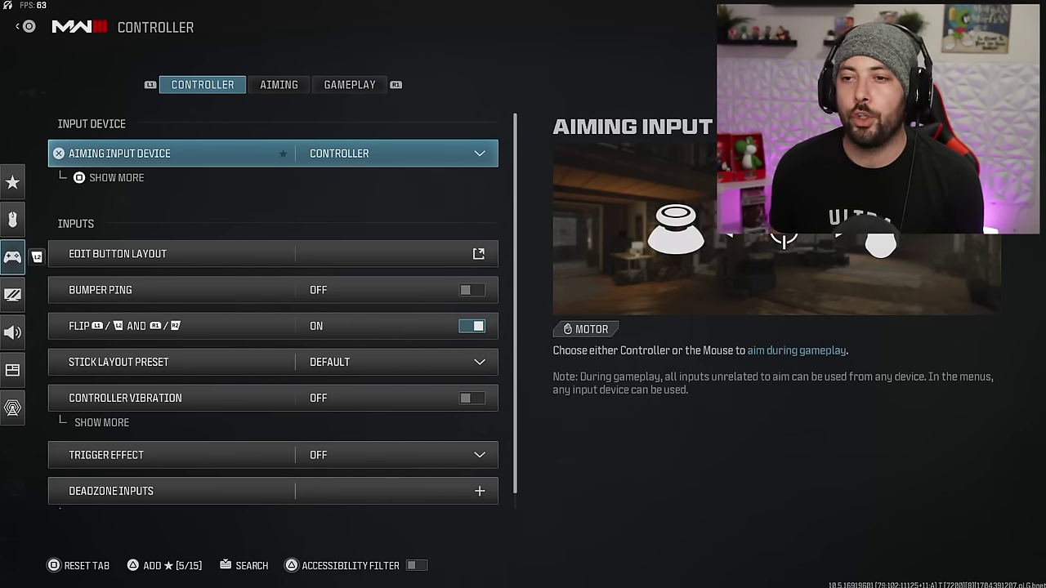
pyautogui.press('Down')
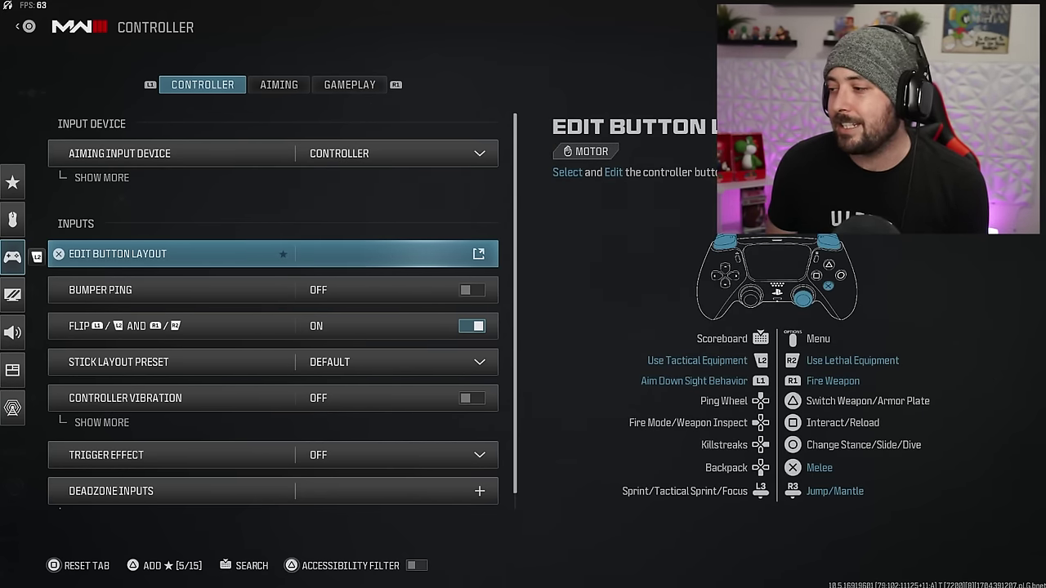
pyautogui.press('Down')
pyautogui.press('Down')
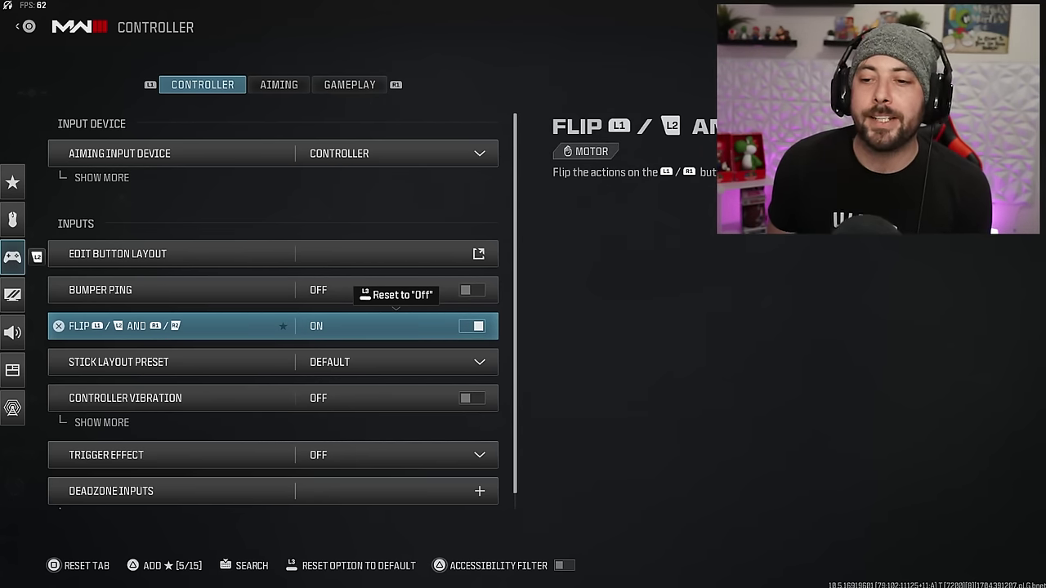
pyautogui.press('Down')
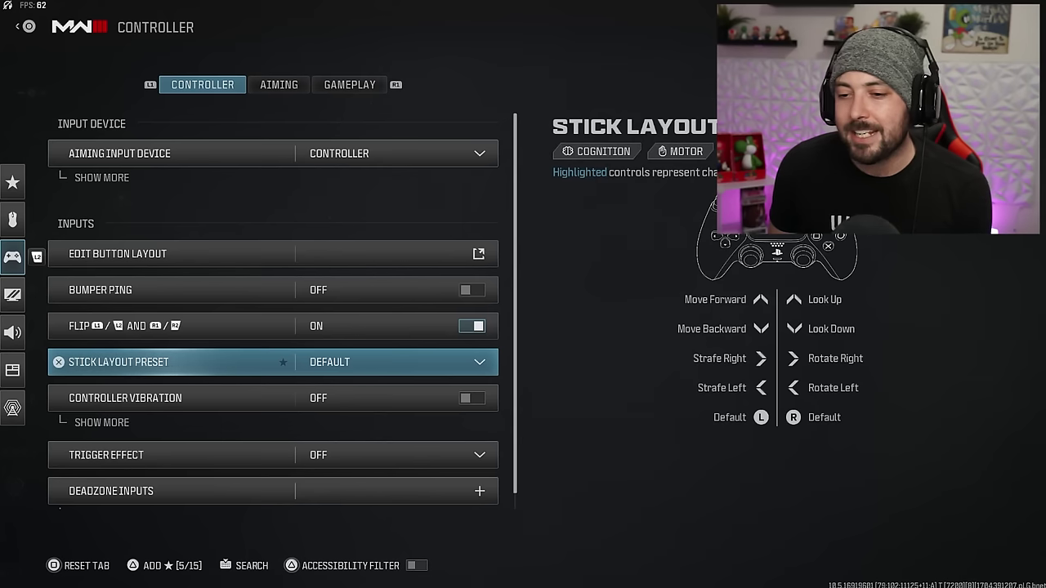
pyautogui.press('Down')
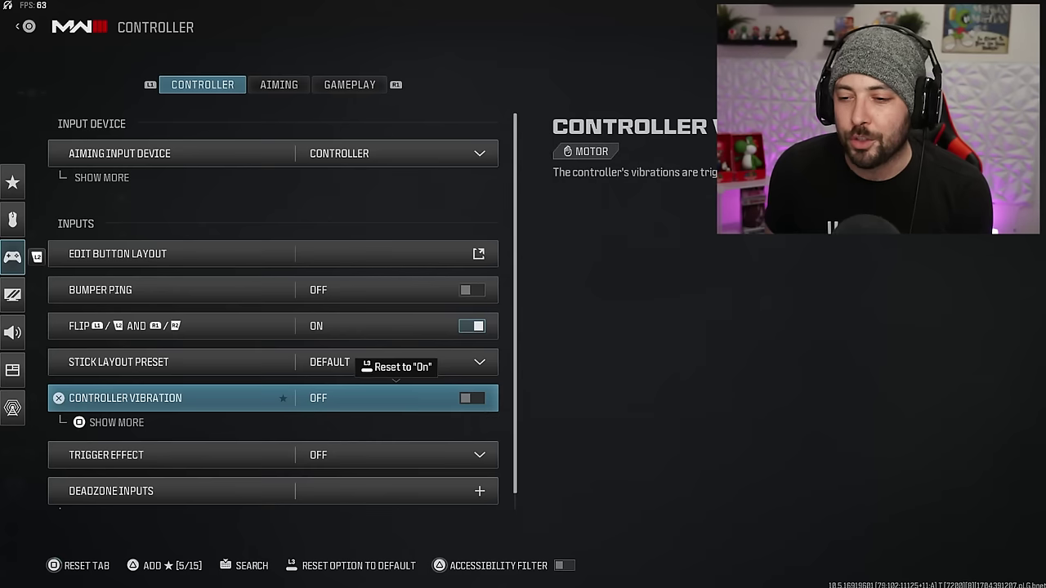
# Expand the Controller Vibration options and set Controller Vibration Intensity to 25.
pyautogui.press('f')
pyautogui.press('Down')
pyautogui.press('Left')
pyautogui.press('Left')
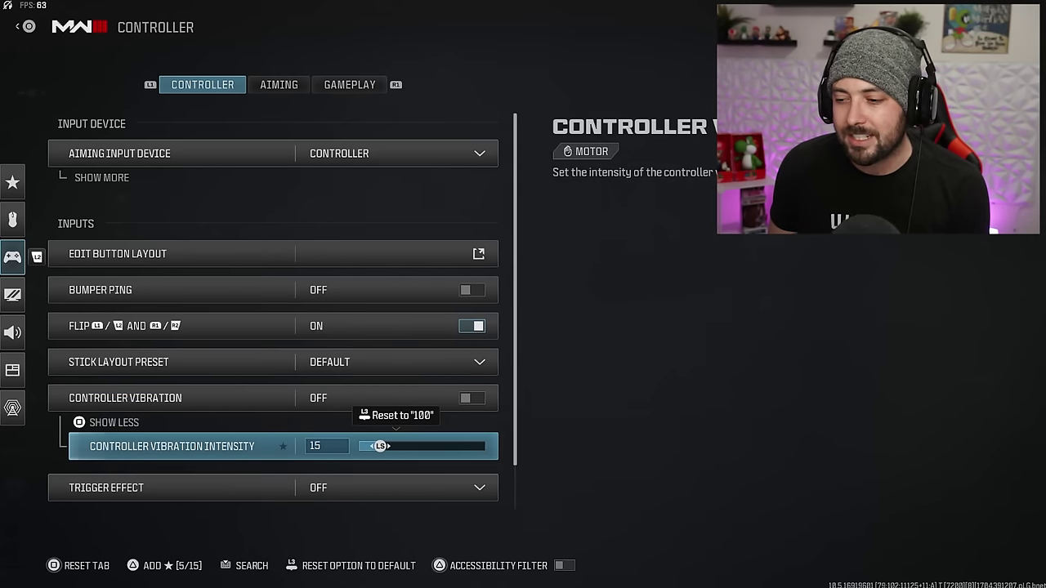
pyautogui.press('Right')
pyautogui.press('Right')
pyautogui.press('Right')
pyautogui.press('Right')
pyautogui.press('Right')
pyautogui.press('Left')
pyautogui.press('Left')
pyautogui.press('Left')
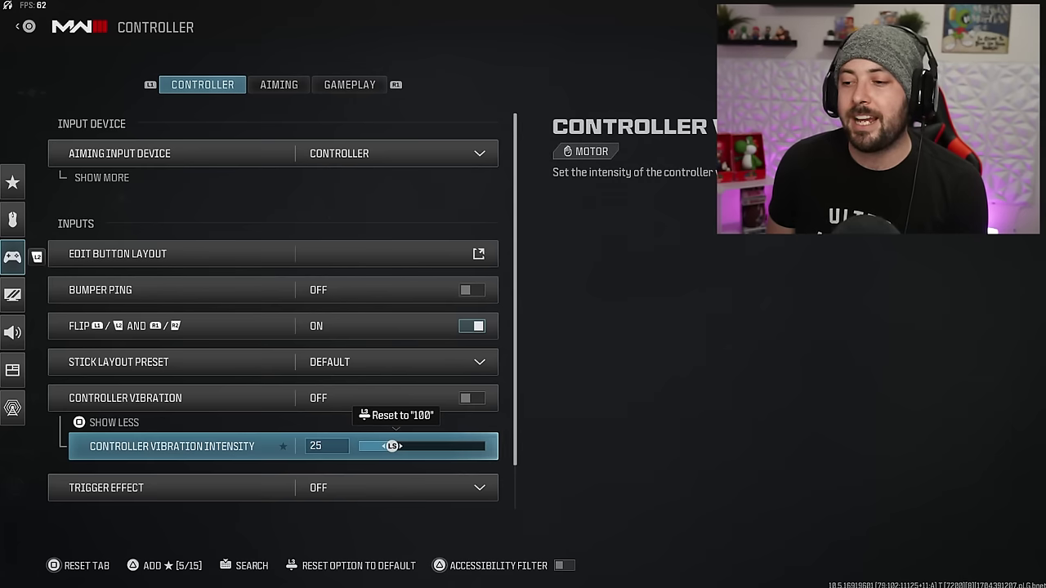
# Collapse the Controller Vibration options and expand the Deadzone Inputs group.
pyautogui.press('Up')
pyautogui.press('Down')
pyautogui.press('f')
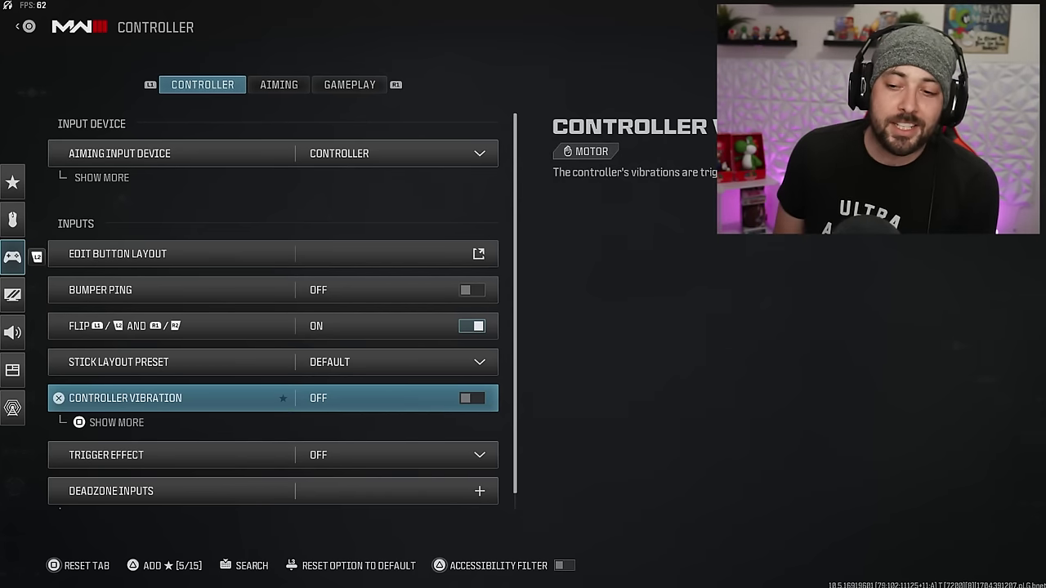
pyautogui.click(163, 455)
pyautogui.click(163, 475)
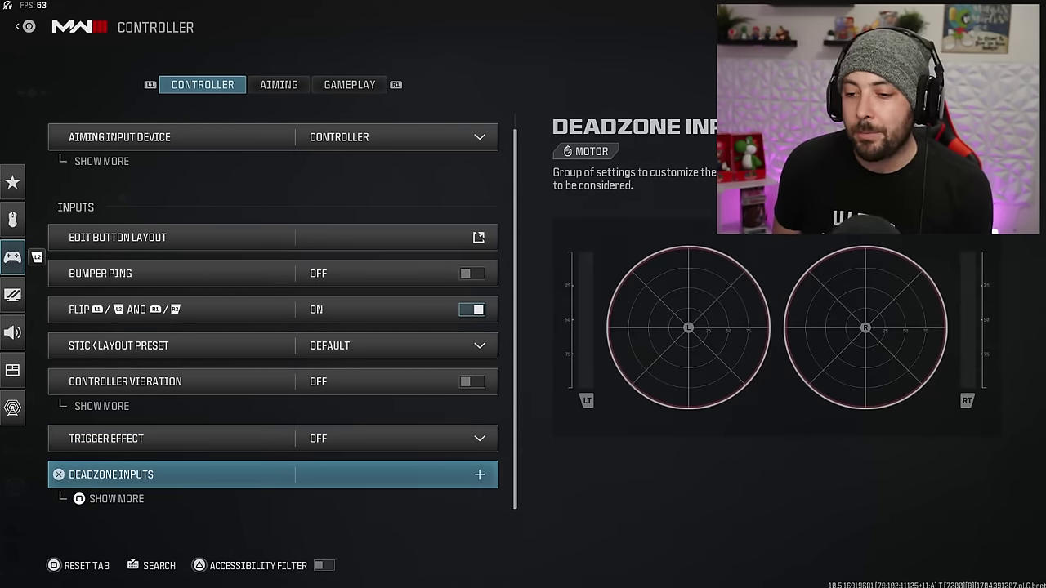
pyautogui.press('Return')
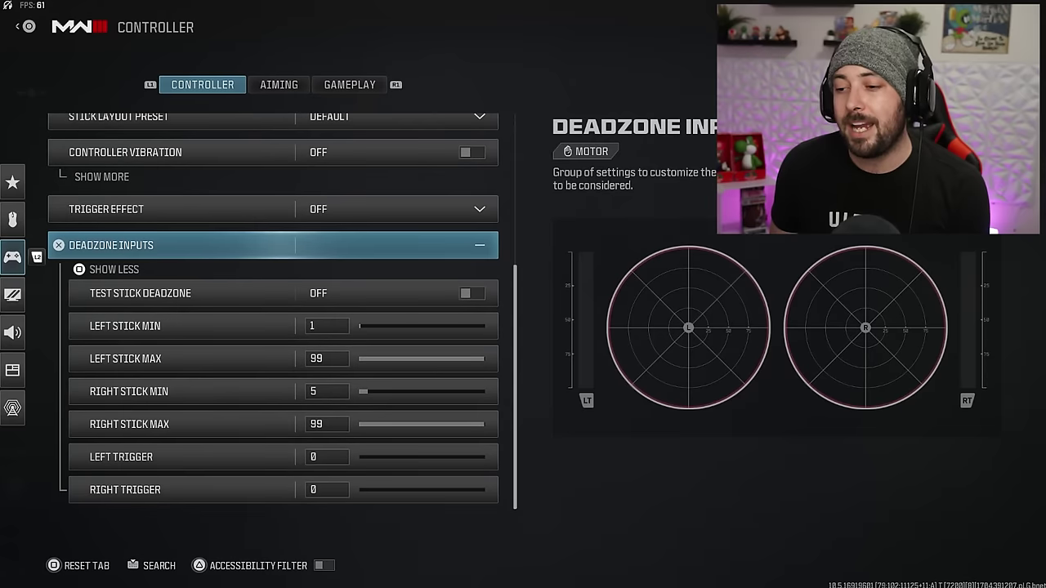
# Try higher deadzone values for Right Stick Min, going through 7 and 8 up to 10.
pyautogui.press('Down')
pyautogui.press('Down')
pyautogui.press('Down')
pyautogui.press('Down')
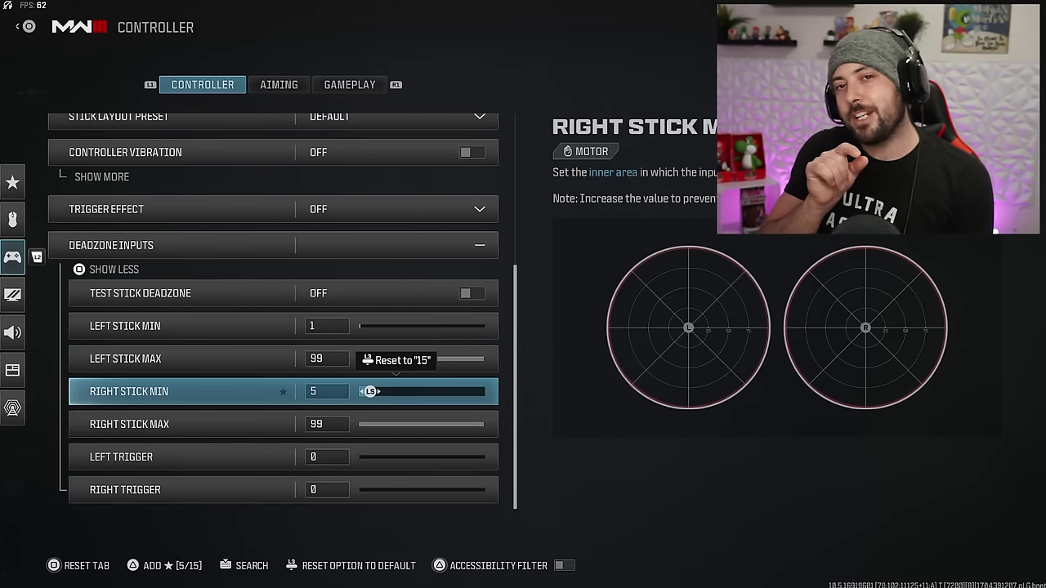
pyautogui.press('Right')
pyautogui.press('Right')
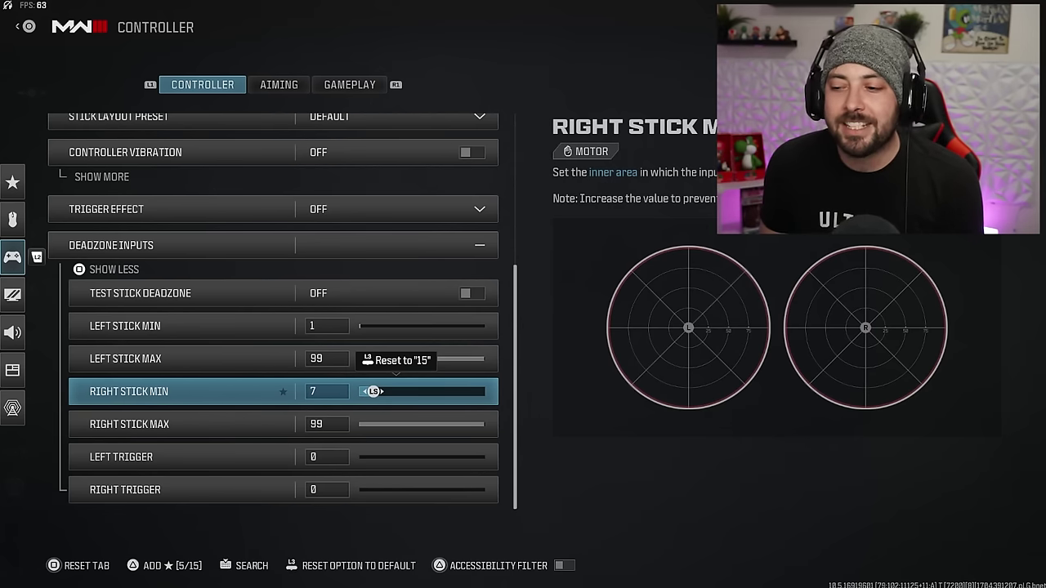
pyautogui.press('Right')
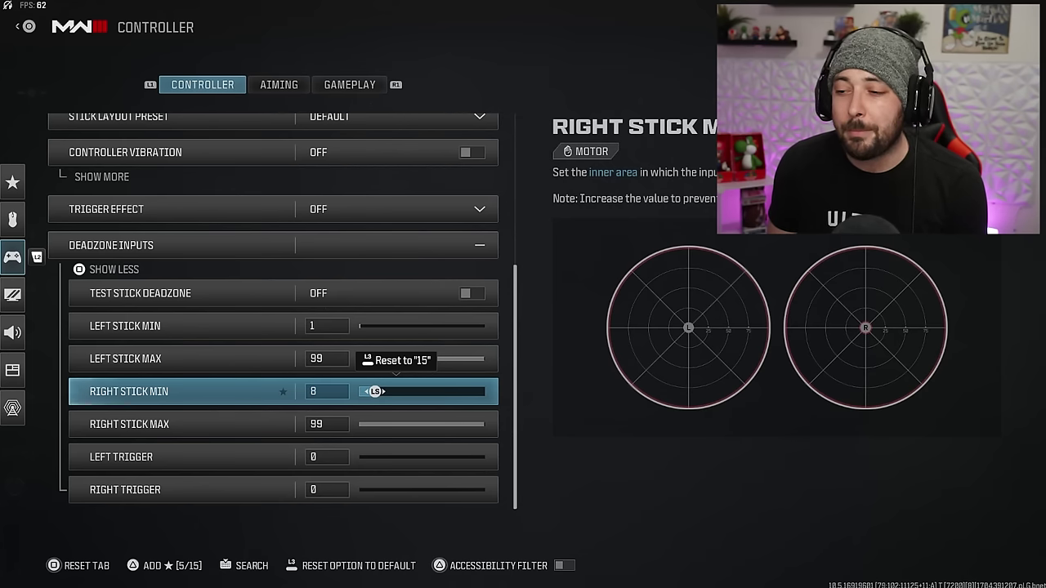
pyautogui.press('Left')
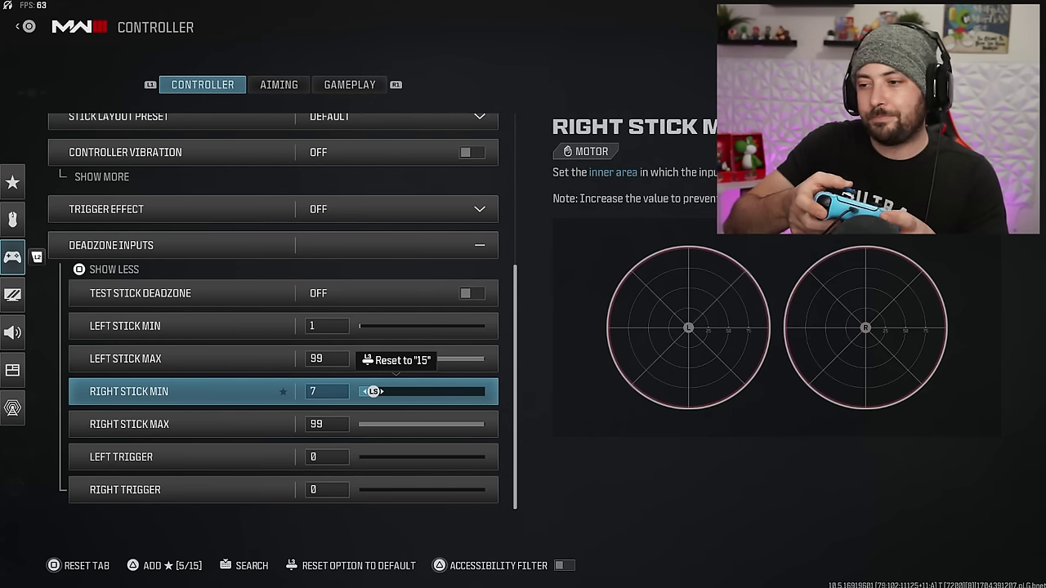
pyautogui.press('Right')
pyautogui.press('Right')
pyautogui.press('Right')
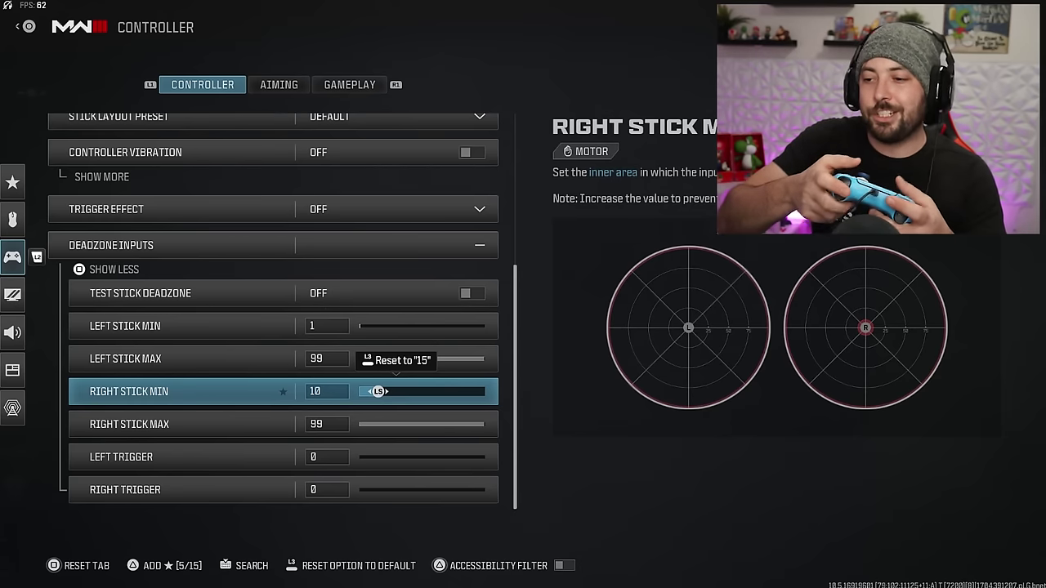
# Set the Right Stick Min deadzone back to 5.
pyautogui.press('Left')
pyautogui.press('Left')
pyautogui.press('Left')
pyautogui.press('Left')
pyautogui.press('Left')
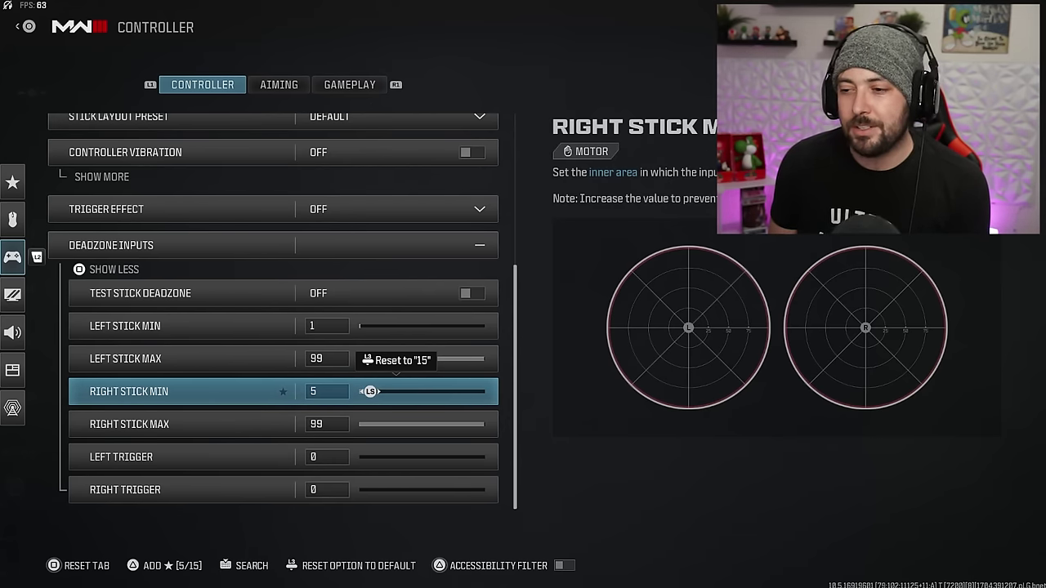
# Leave the deadzone options and open the controller's Aiming settings.
pyautogui.press('Up')
pyautogui.press('Down')
pyautogui.press('e')
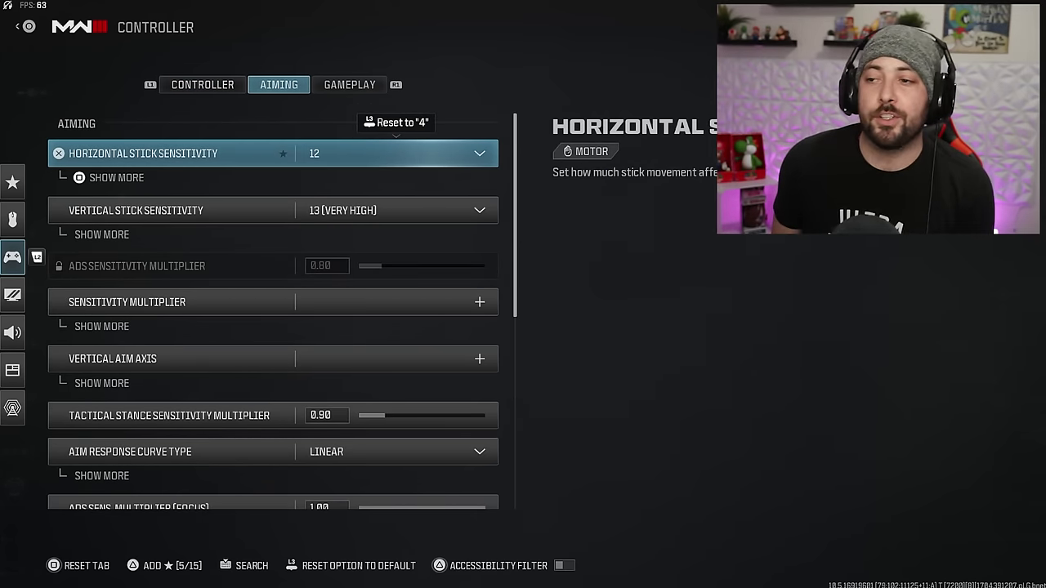
# Compare the Horizontal and Vertical Stick Sensitivity settings and look at the available horizontal sensitivity choices without changing them.
pyautogui.press('Down')
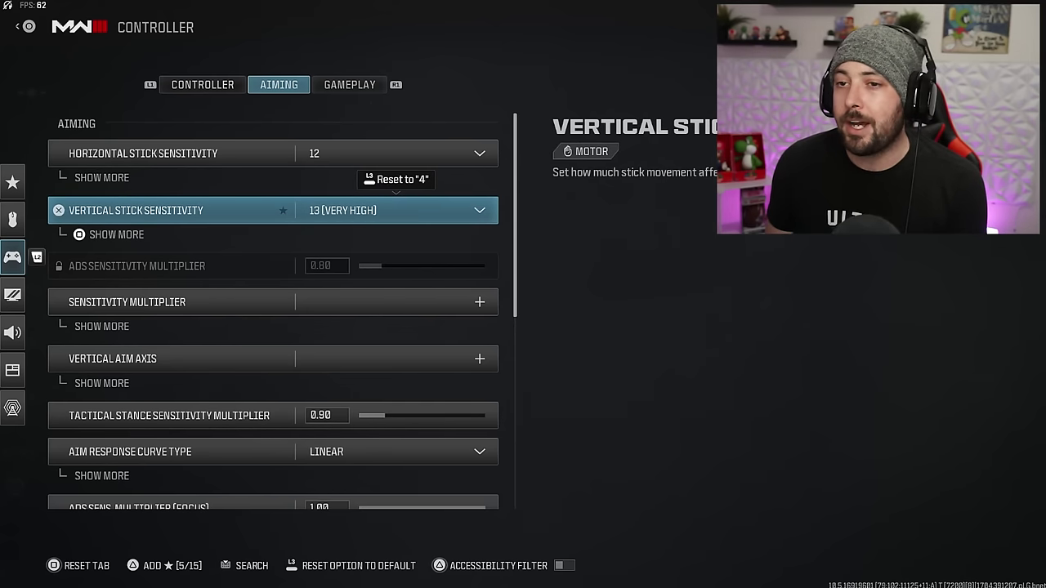
pyautogui.press('Up')
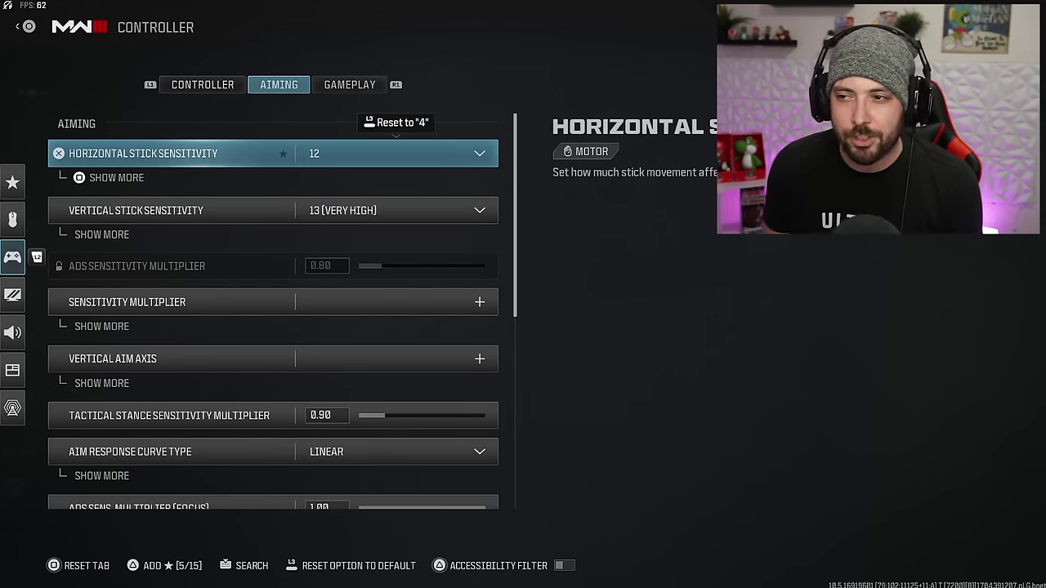
pyautogui.press('Down')
pyautogui.press('Up')
pyautogui.press('Down')
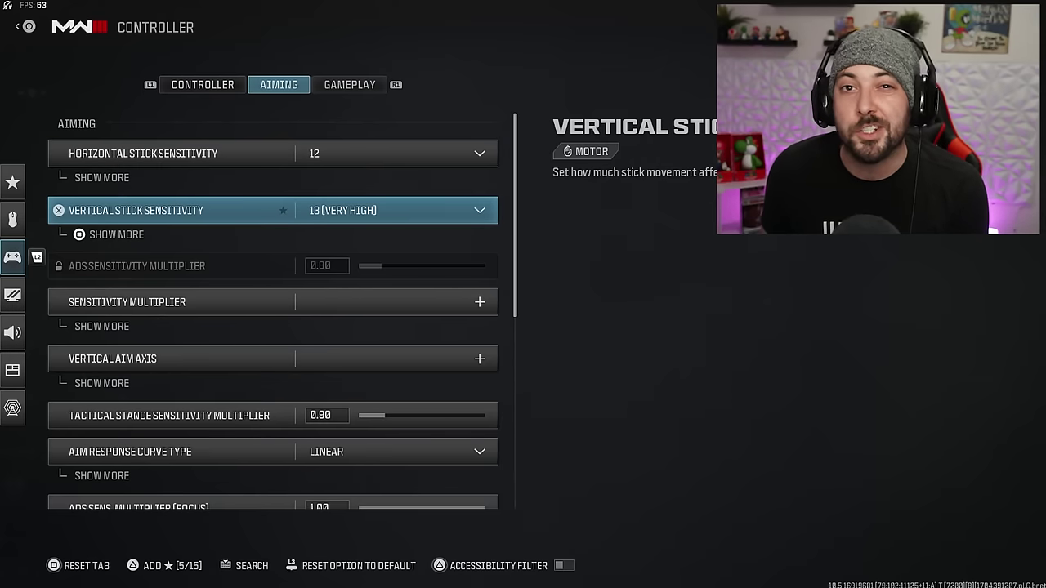
pyautogui.press('Up')
pyautogui.press('Down')
pyautogui.press('Up')
pyautogui.press('Down')
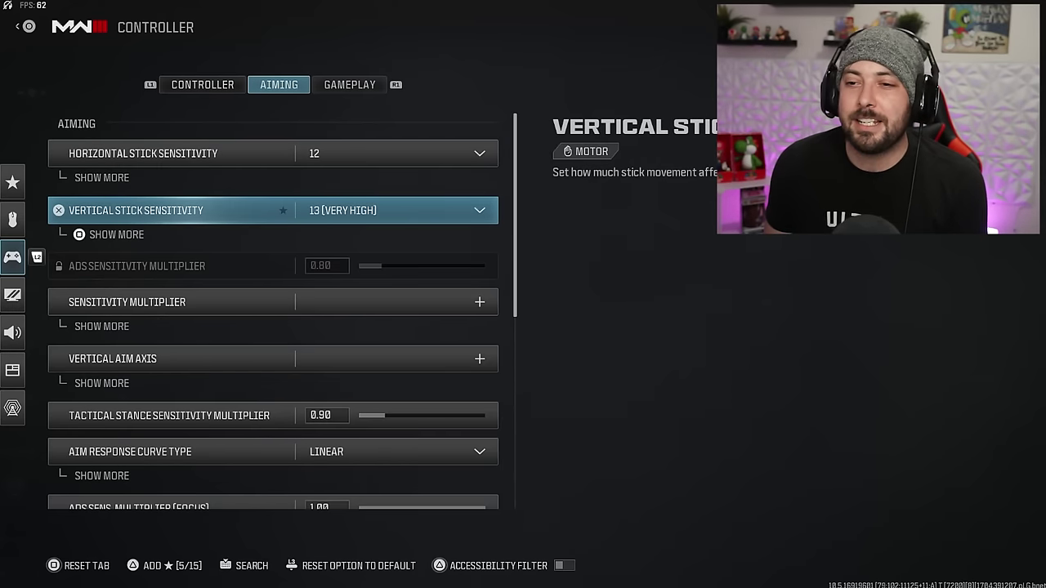
pyautogui.press('Up')
pyautogui.press('Down')
pyautogui.press('Up')
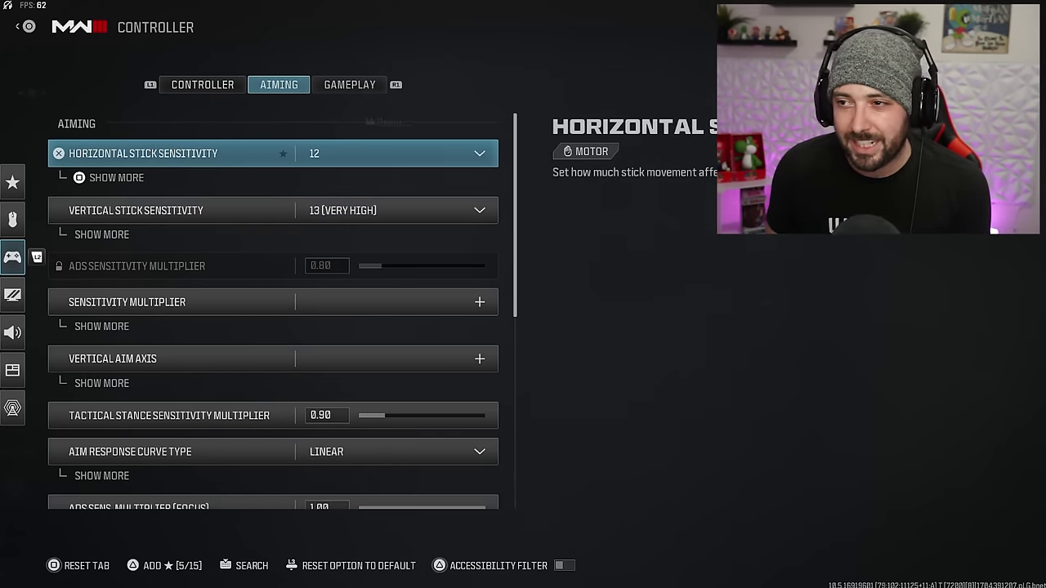
pyautogui.press('Return')
pyautogui.press('Escape')
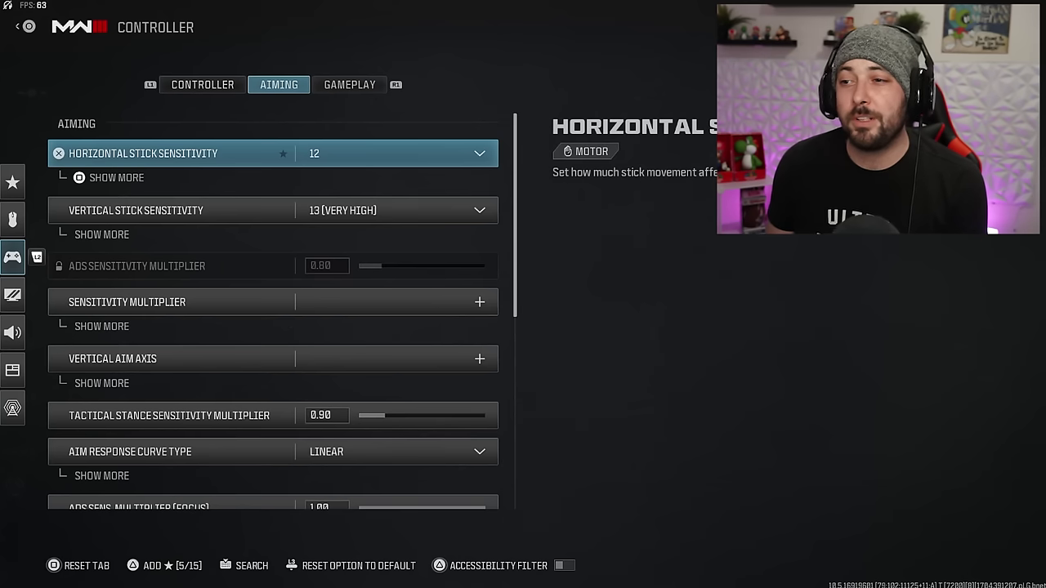
pyautogui.press('Down')
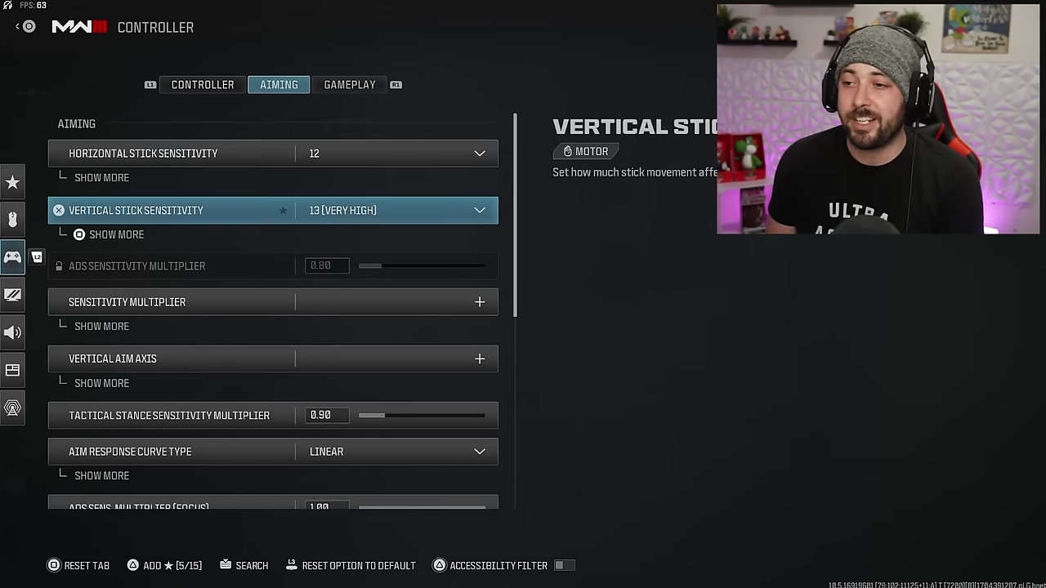
pyautogui.press('Up')
pyautogui.press('Down')
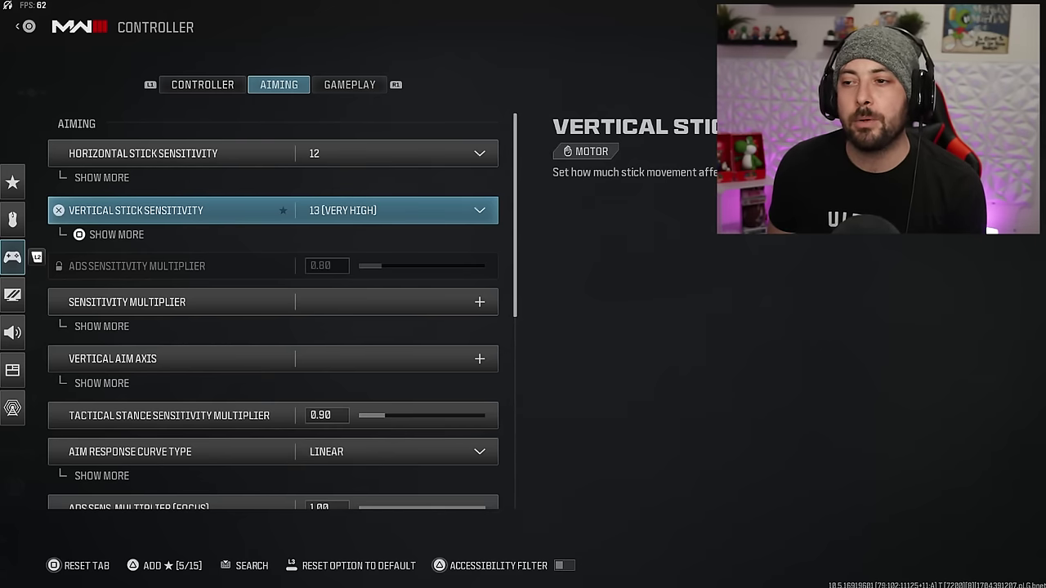
pyautogui.press('Up')
pyautogui.press('Down')
pyautogui.press('Up')
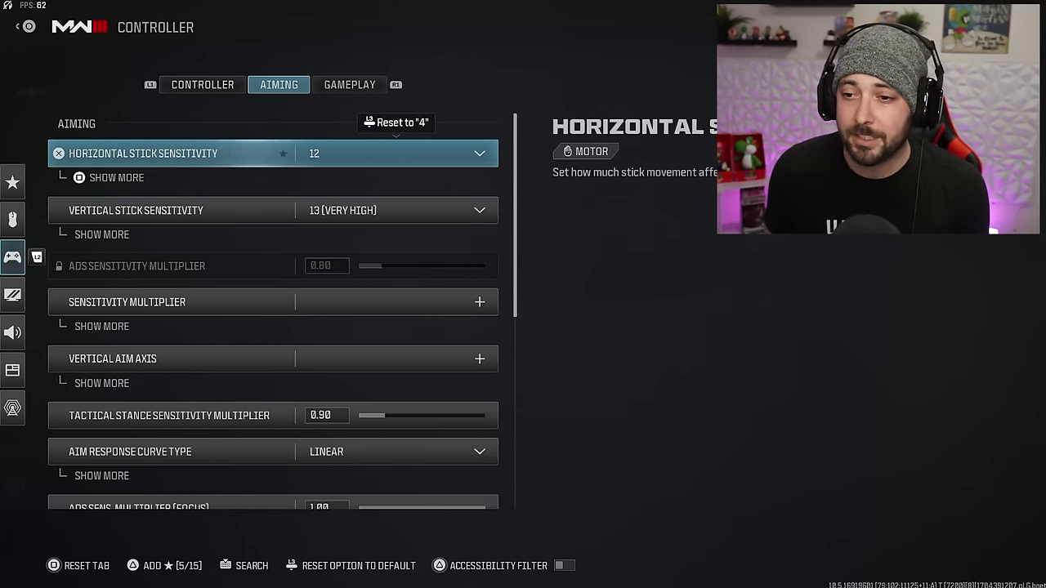
# Expand the Sensitivity Multiplier group, review its entries from Third Person to Tablet, and collapse it again.
pyautogui.press('Down')
pyautogui.press('Down')
pyautogui.press('Down')
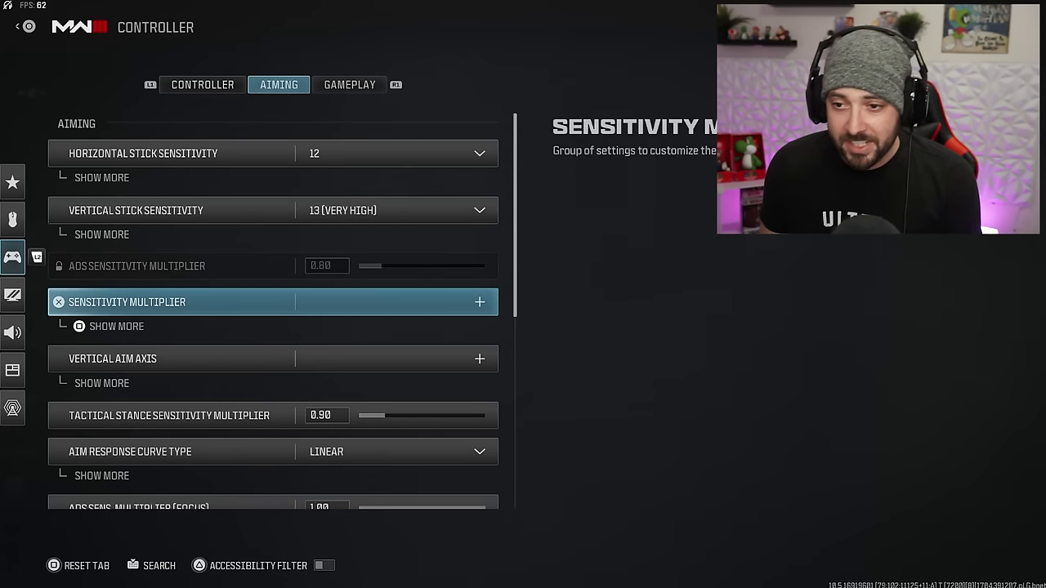
pyautogui.press('Return')
pyautogui.press('Down')
pyautogui.press('Down')
pyautogui.press('Down')
pyautogui.press('Down')
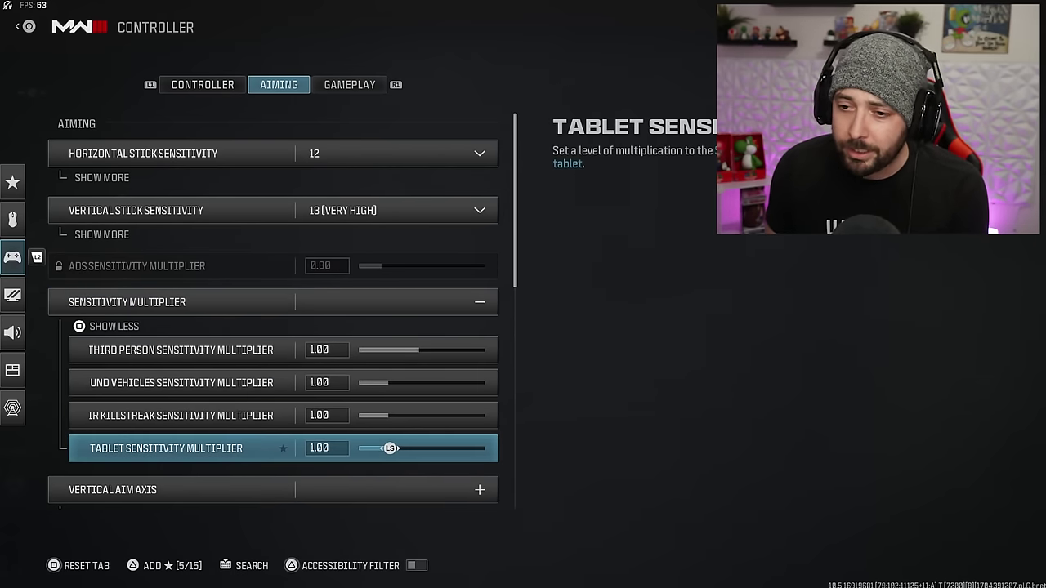
pyautogui.press('Up')
pyautogui.press('Up')
pyautogui.press('Up')
pyautogui.press('Up')
pyautogui.press('Return')
# Expand the Vertical Aim Axis group, review its entries from On Foot to Air Vehicles, and collapse it again.
pyautogui.press('Down')
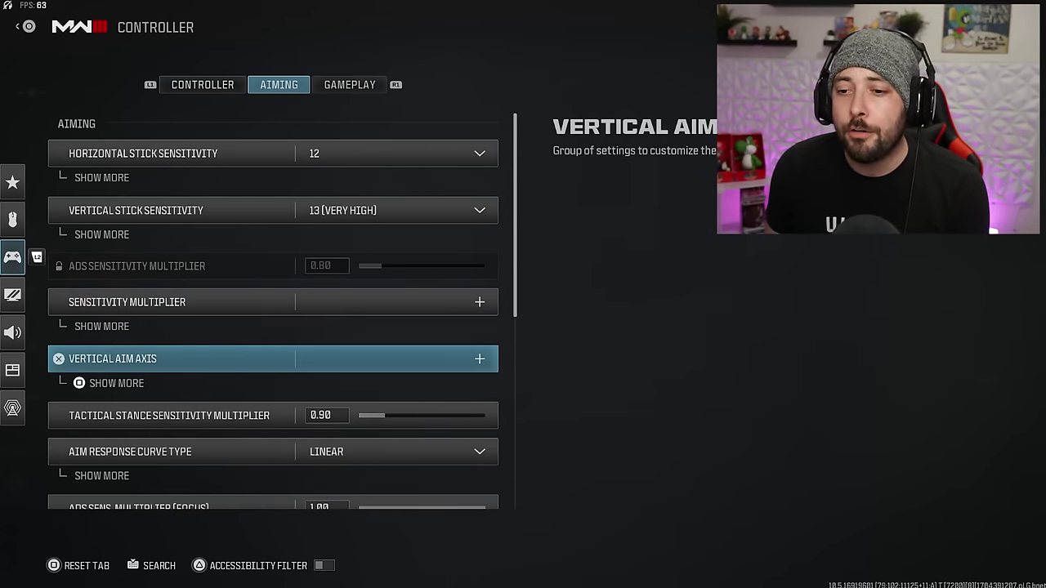
pyautogui.press('Return')
pyautogui.press('Down')
pyautogui.press('Down')
pyautogui.press('Down')
pyautogui.press('Down')
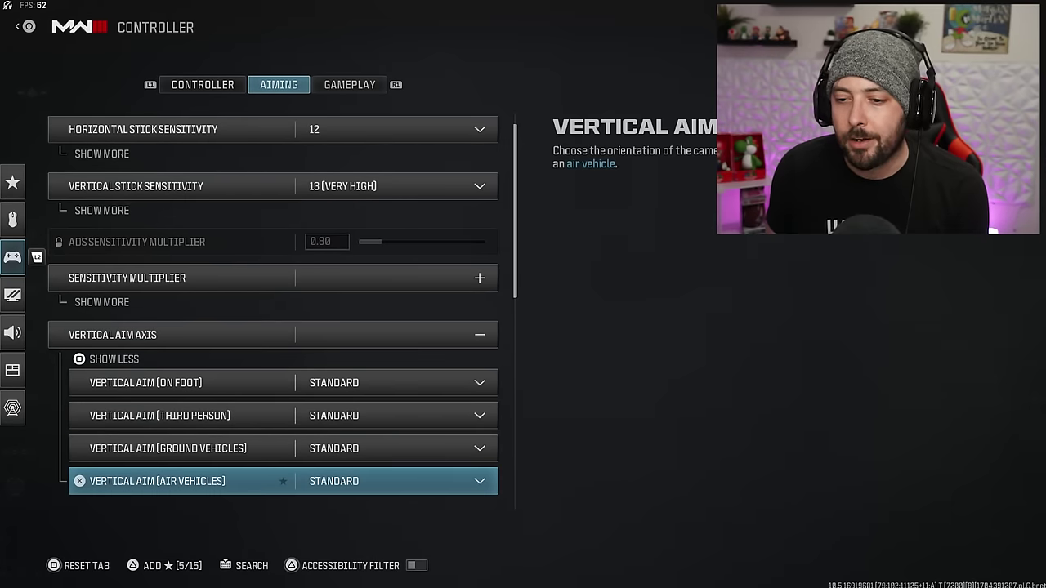
pyautogui.press('Up')
pyautogui.press('Up')
pyautogui.press('Up')
pyautogui.press('Up')
pyautogui.press('Return')
# Set the Tactical Stance Sensitivity Multiplier to 0.80.
pyautogui.press('Down')
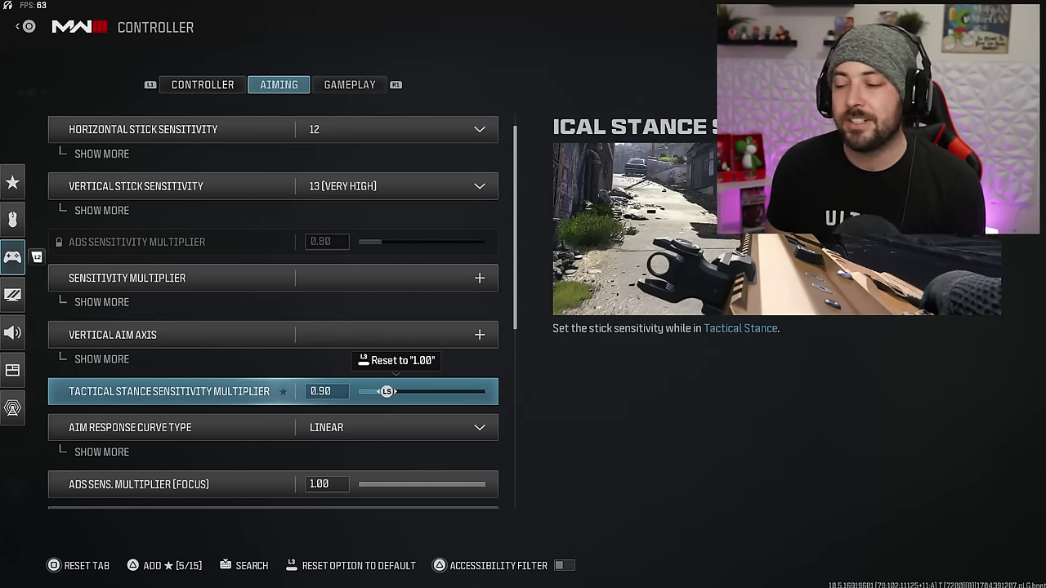
pyautogui.press('Left')
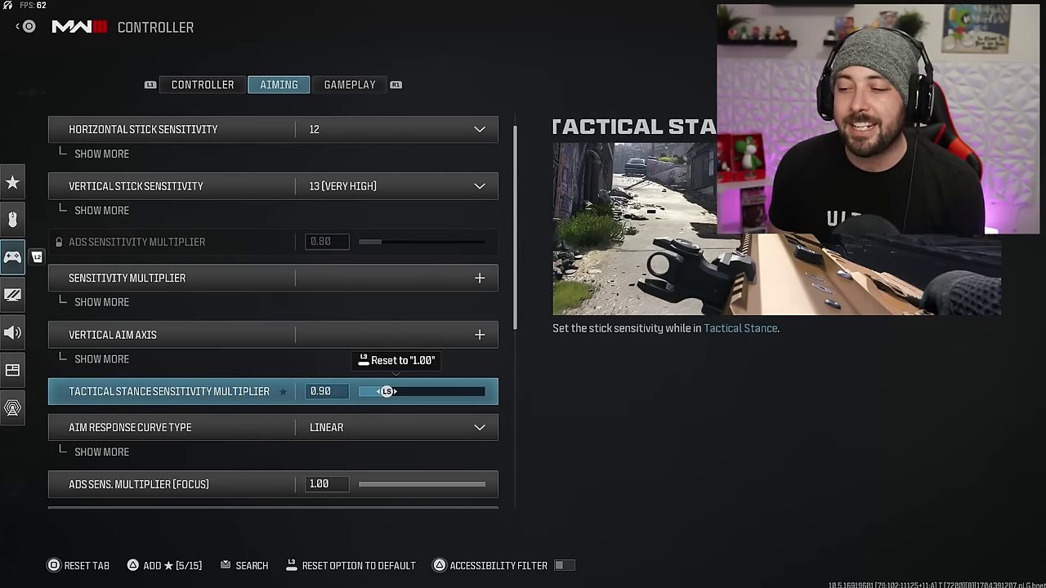
pyautogui.press('Left')
pyautogui.press('Right')
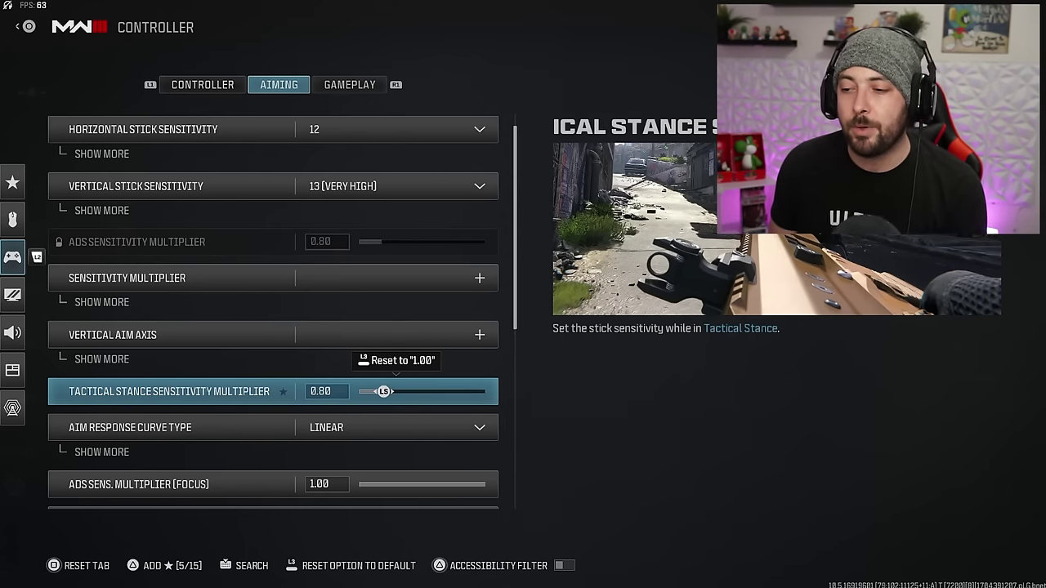
pyautogui.press('Right')
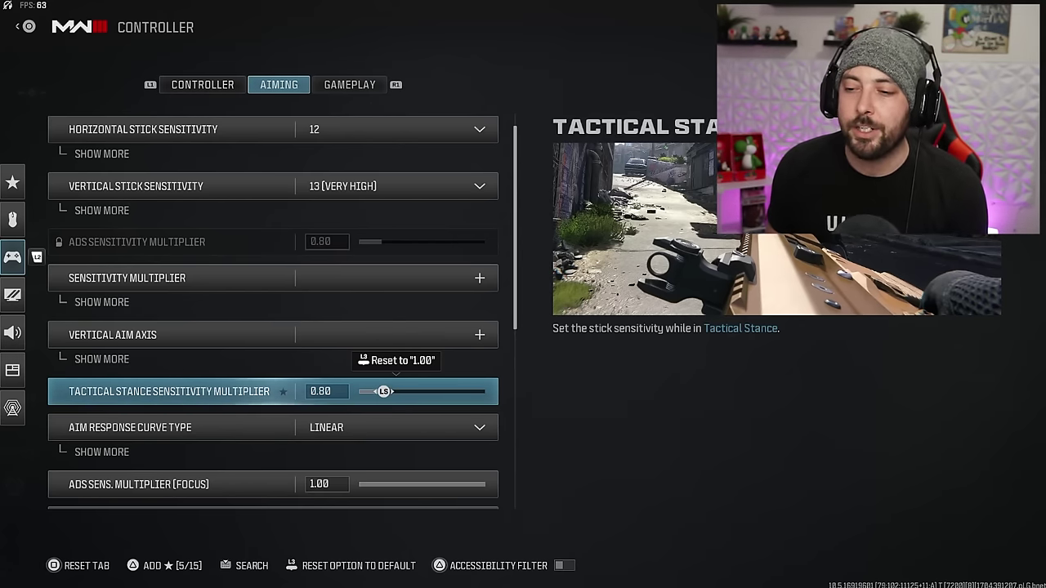
pyautogui.press('Down')
pyautogui.press('Up')
# Expand the Aim Response Curve Type options, check the Aim Response Curve Slope Scale, and collapse them again.
pyautogui.press('Down')
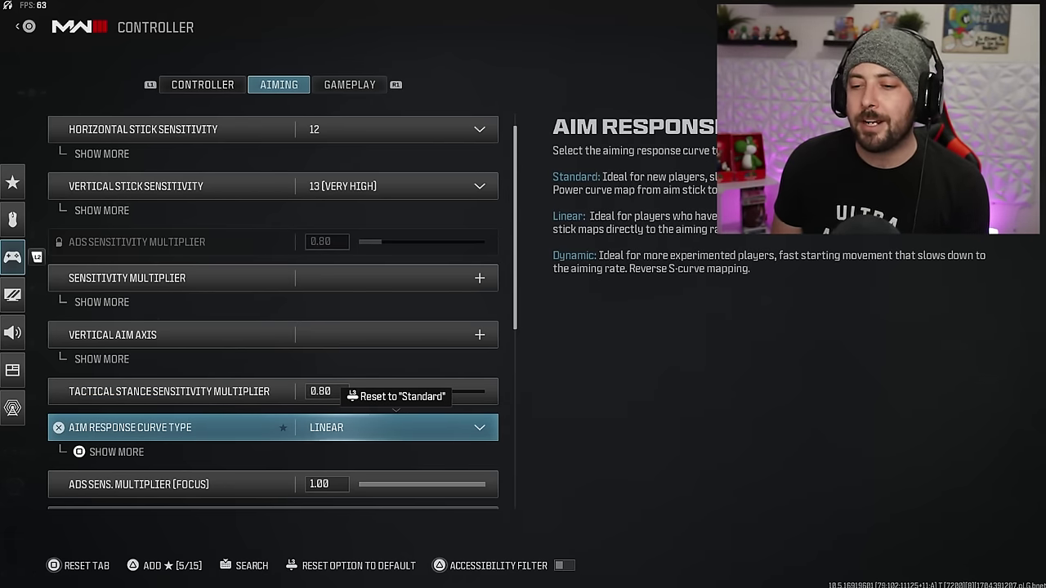
pyautogui.press('space')
pyautogui.press('Down')
pyautogui.press('Down')
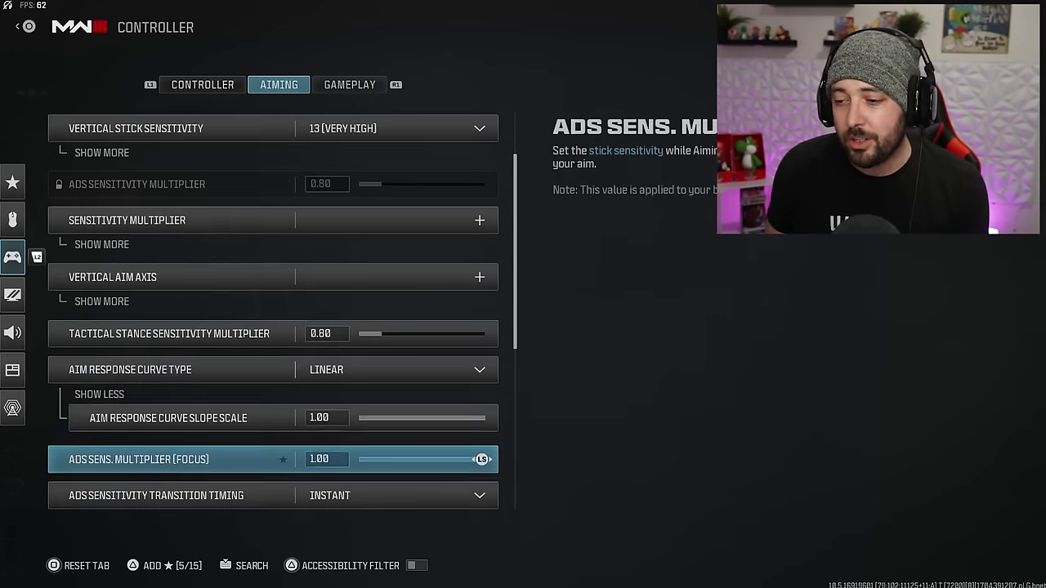
pyautogui.press('Up')
pyautogui.press('Up')
pyautogui.press('space')
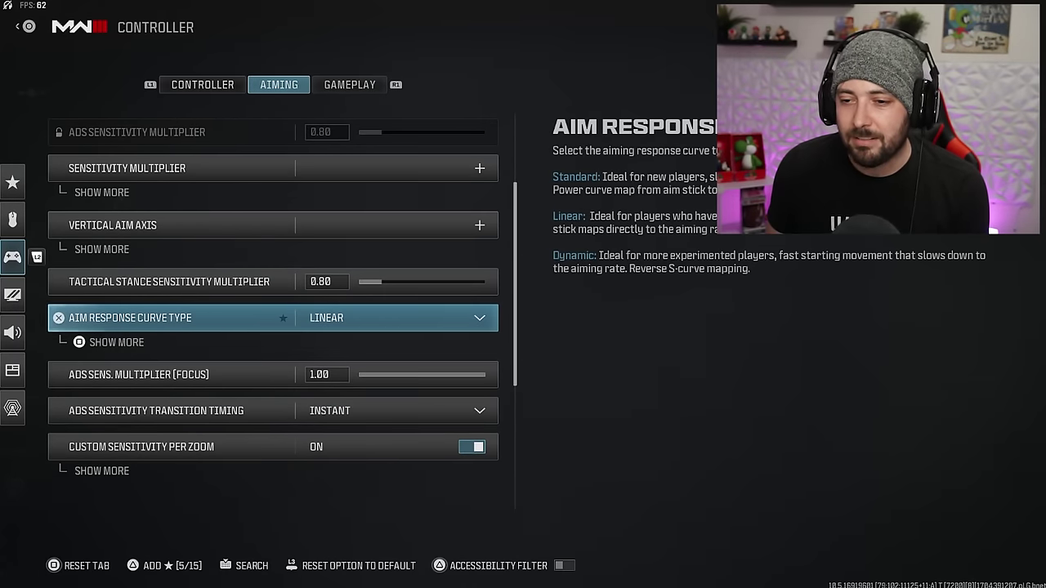
# Check the ADS Sens. Multiplier (Focus) and ADS Sensitivity Transition Timing settings.
pyautogui.press('Down')
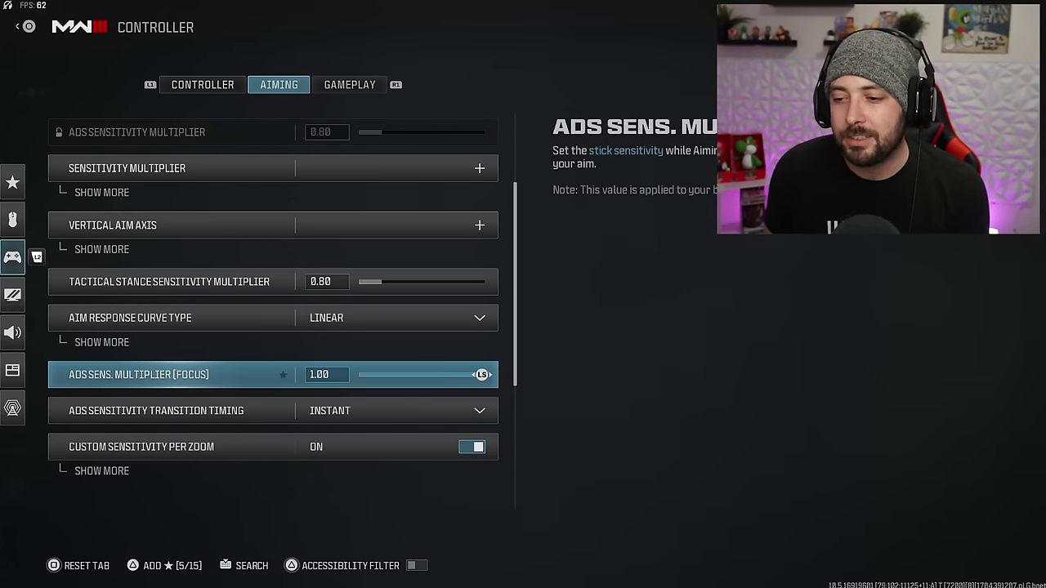
pyautogui.press('Down')
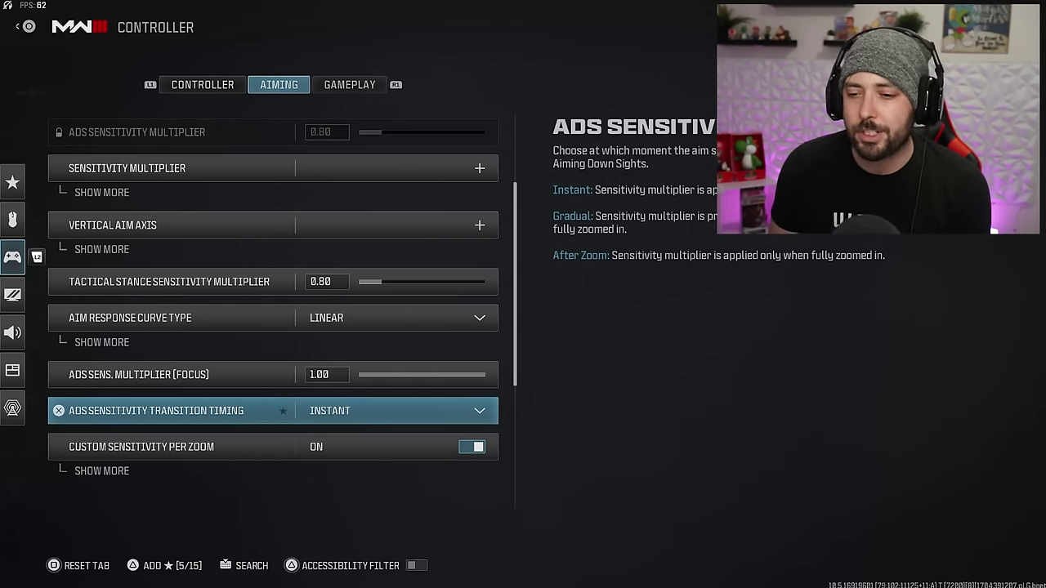
pyautogui.press('Down')
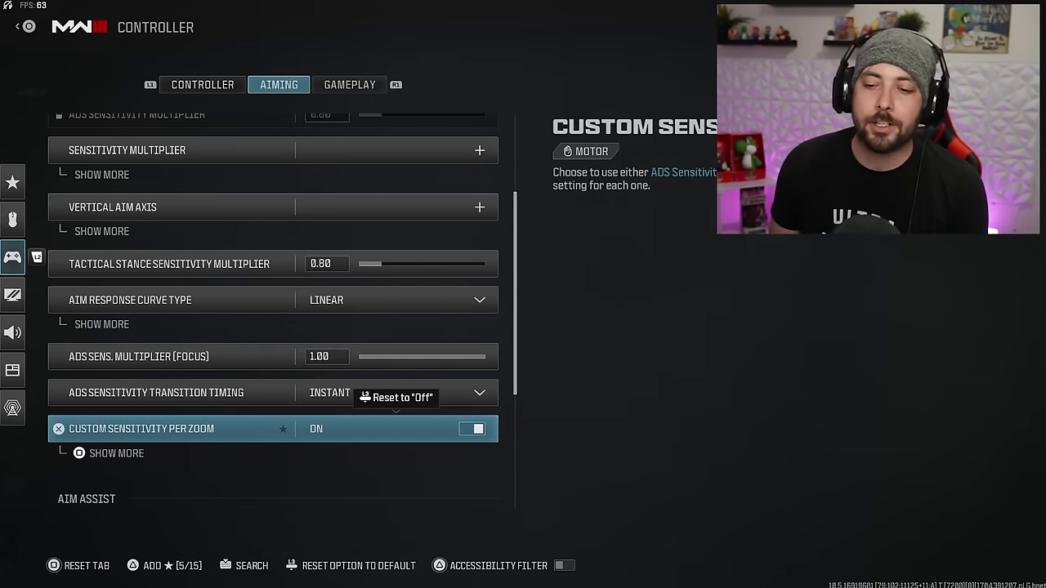
# Expand the Custom Sensitivity Per Zoom group and review its ADS multipliers from Low Zoom to 4x-5x Zoom.
pyautogui.press('Return')
pyautogui.press('Down')
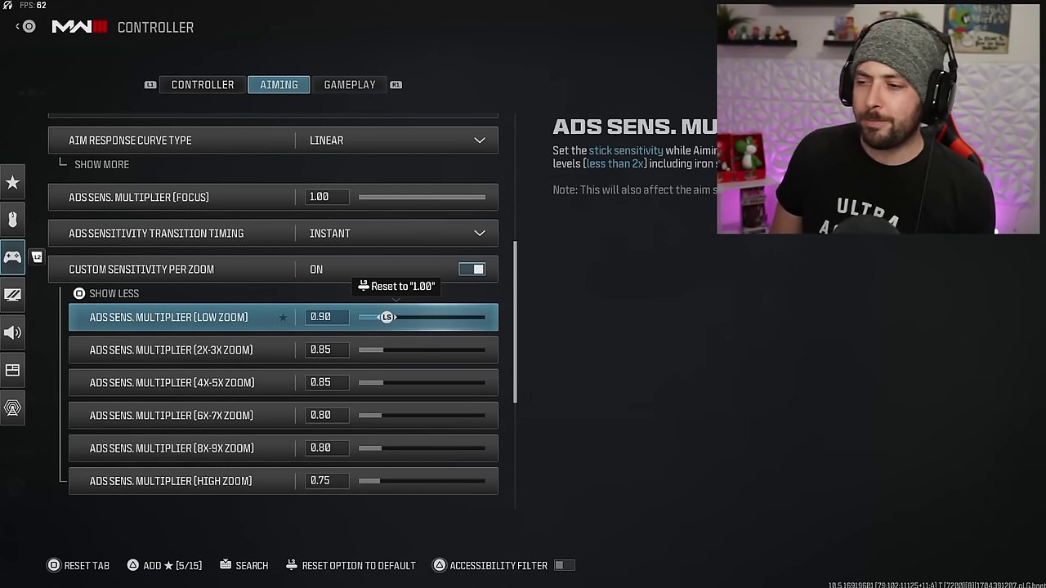
pyautogui.press('Down')
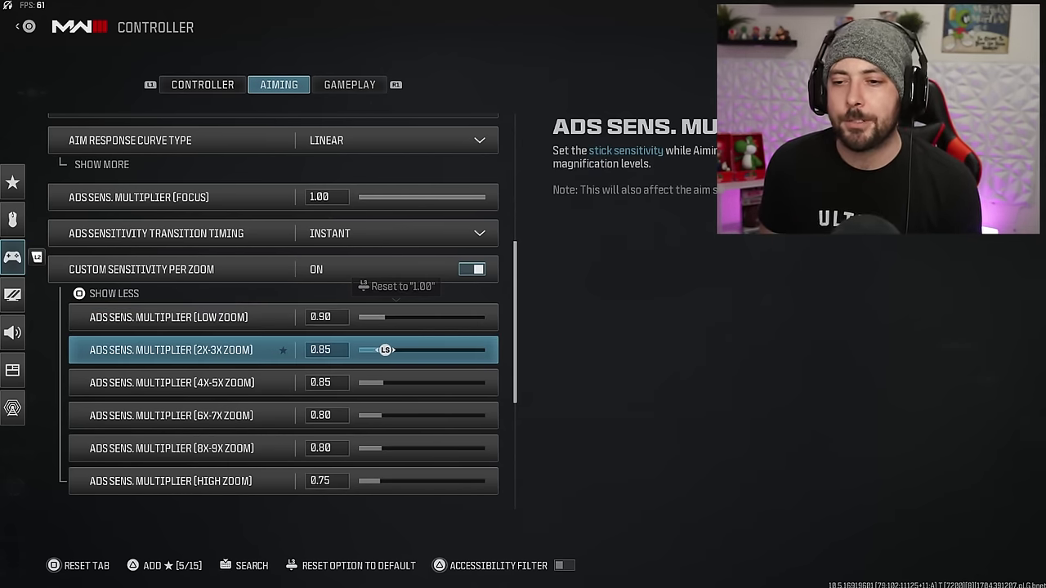
pyautogui.press('Up')
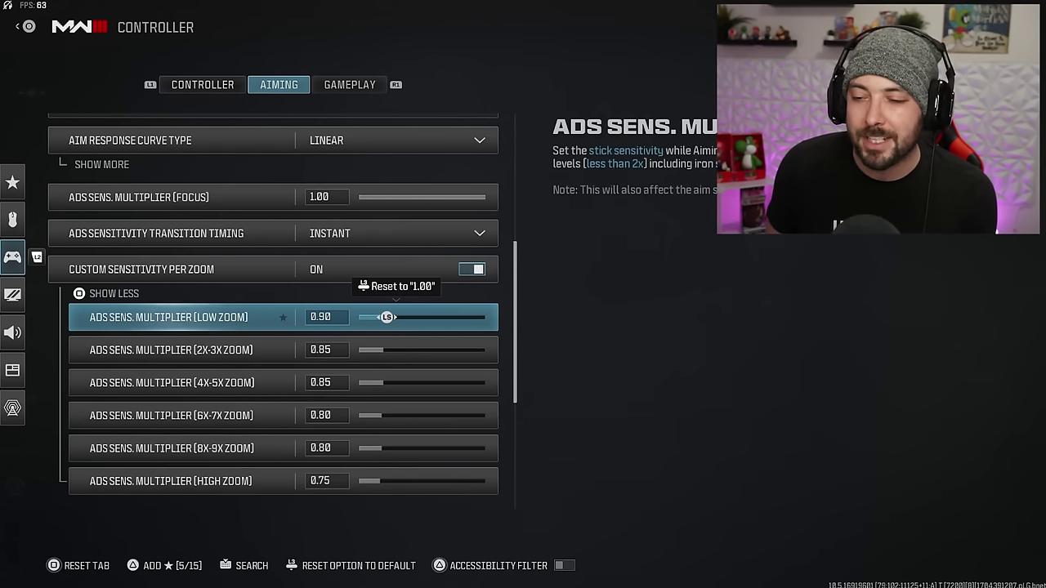
pyautogui.press('Down')
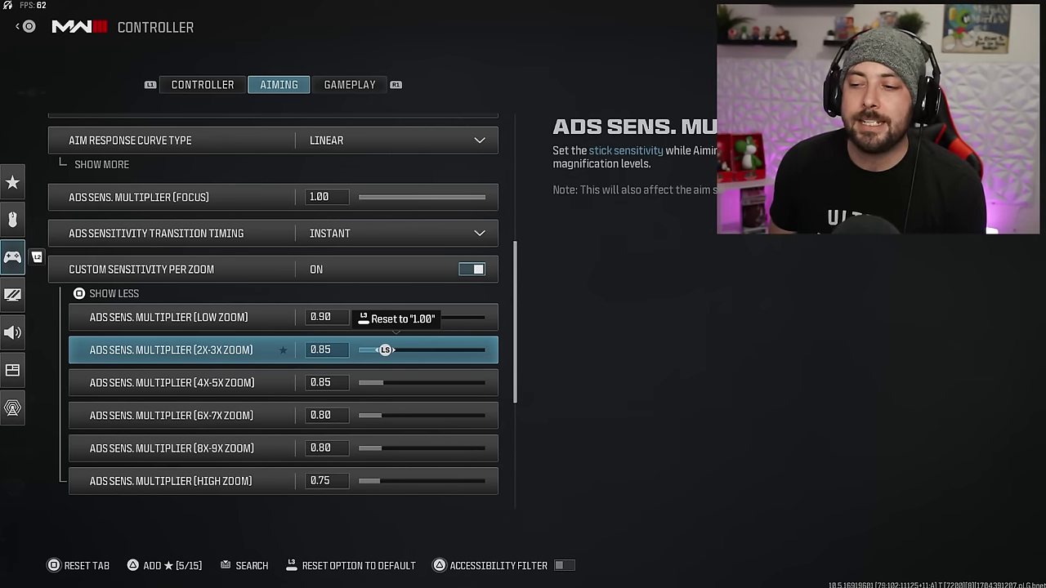
pyautogui.press('Down')
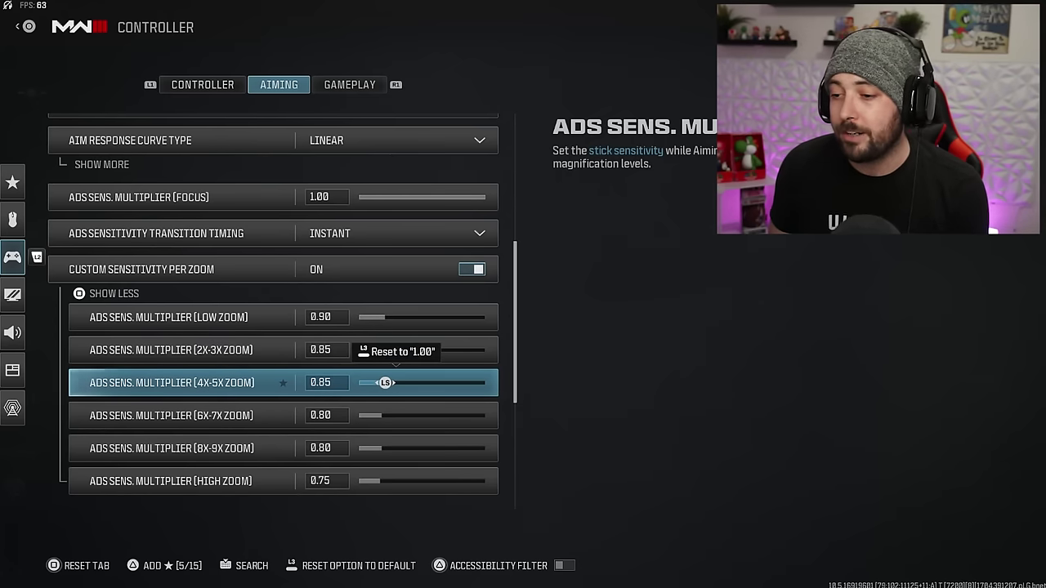
pyautogui.press('Up')
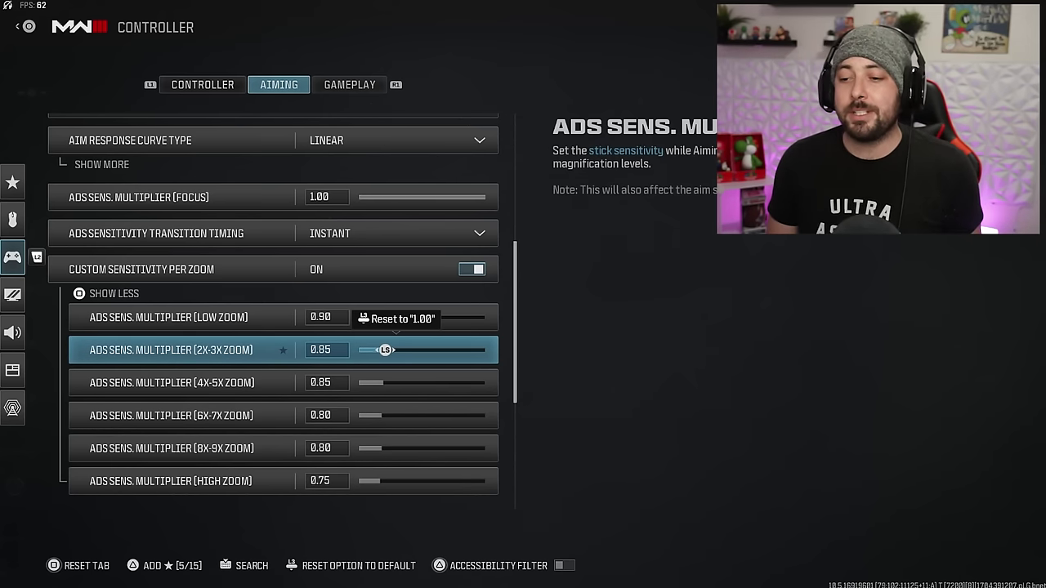
# Compare the ADS sensitivity multipliers of all zoom levels from Low Zoom through High Zoom.
pyautogui.press('Down')
pyautogui.press('Down')
pyautogui.press('Down')
pyautogui.press('Down')
pyautogui.press('Up')
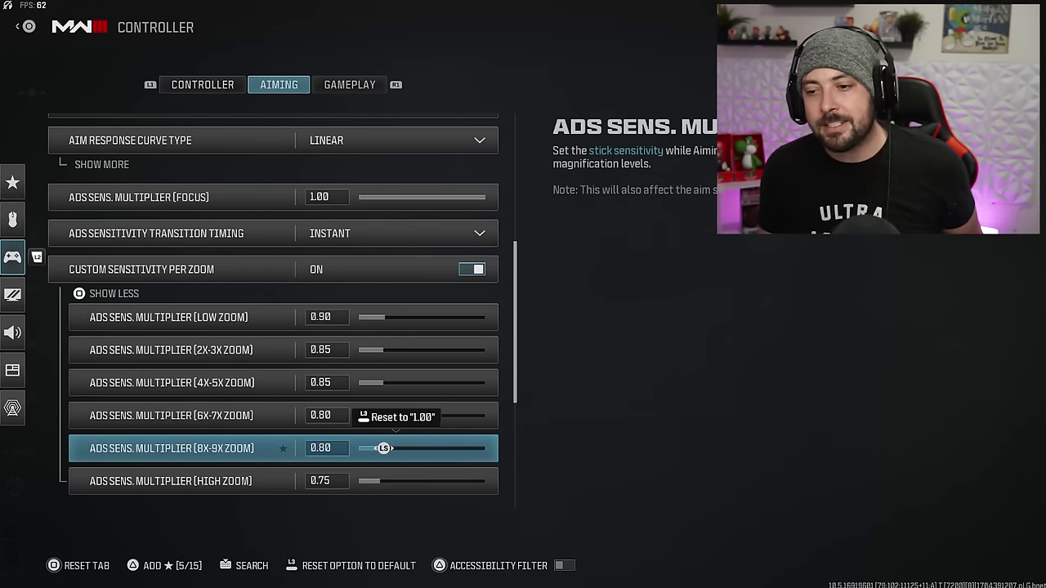
pyautogui.press('Up')
pyautogui.press('Up')
pyautogui.press('Up')
pyautogui.press('Up')
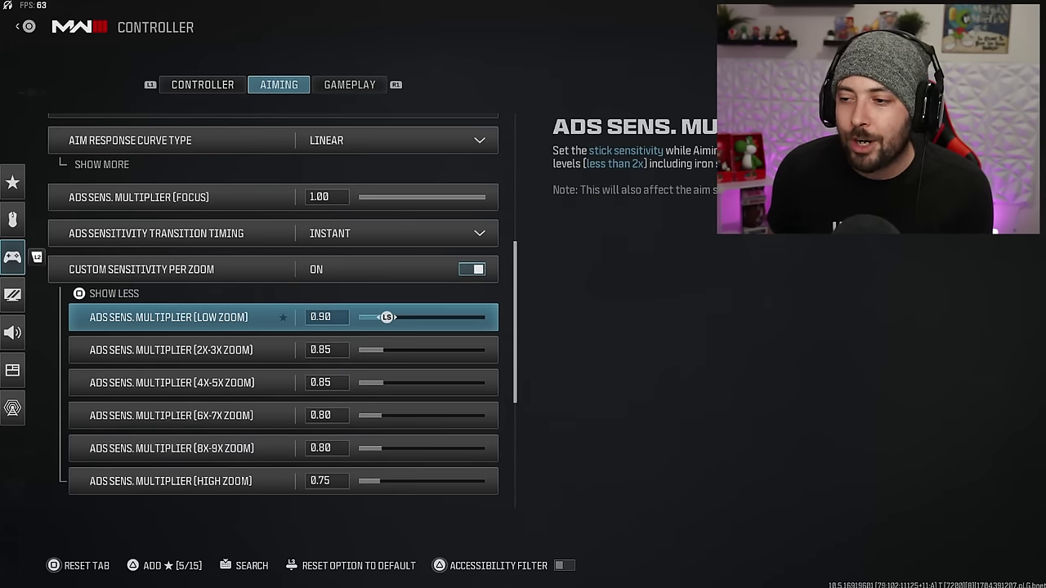
pyautogui.press('Down')
pyautogui.press('Down')
pyautogui.press('Down')
pyautogui.press('Down')
pyautogui.press('Down')
pyautogui.press('Up')
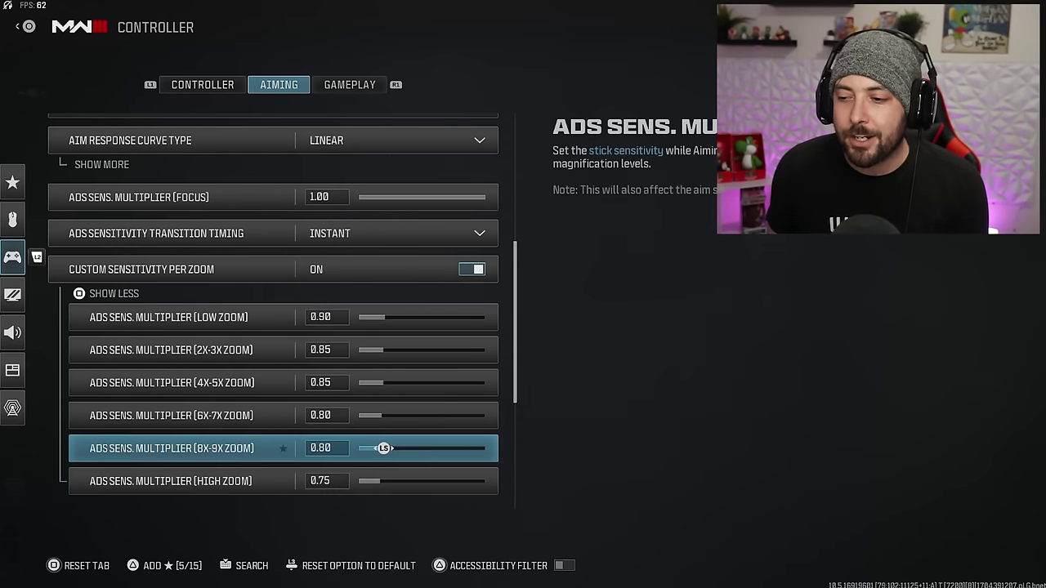
pyautogui.press('Up')
pyautogui.press('Up')
pyautogui.press('Up')
pyautogui.press('Down')
pyautogui.press('Down')
pyautogui.press('Down')
pyautogui.press('Down')
# Check Target Aim Assist, review the Aim Assist Type options including Precision and Focusing, and keep Black Ops.
pyautogui.press('Down')
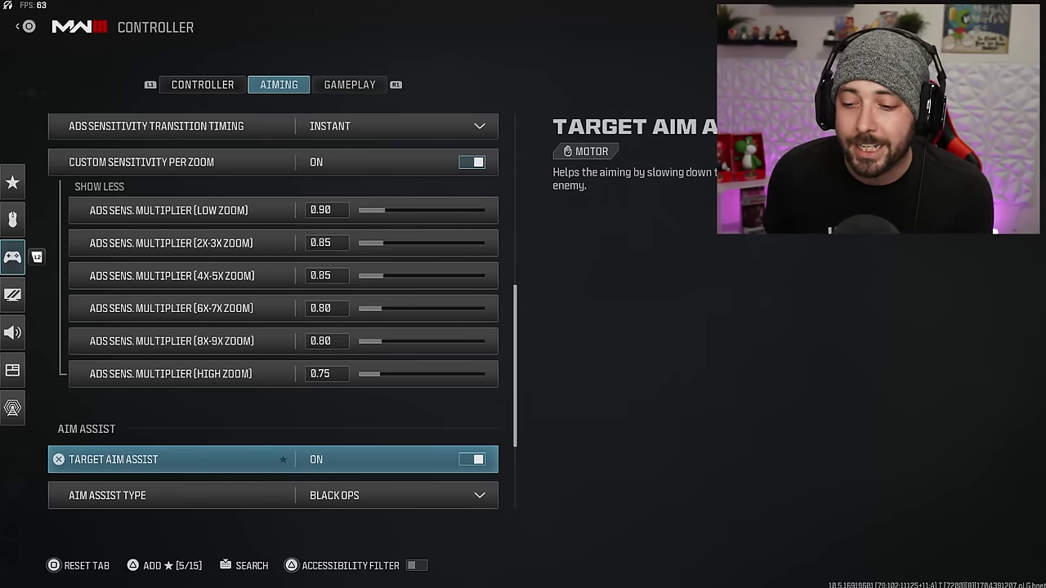
pyautogui.press('Down')
pyautogui.press('Return')
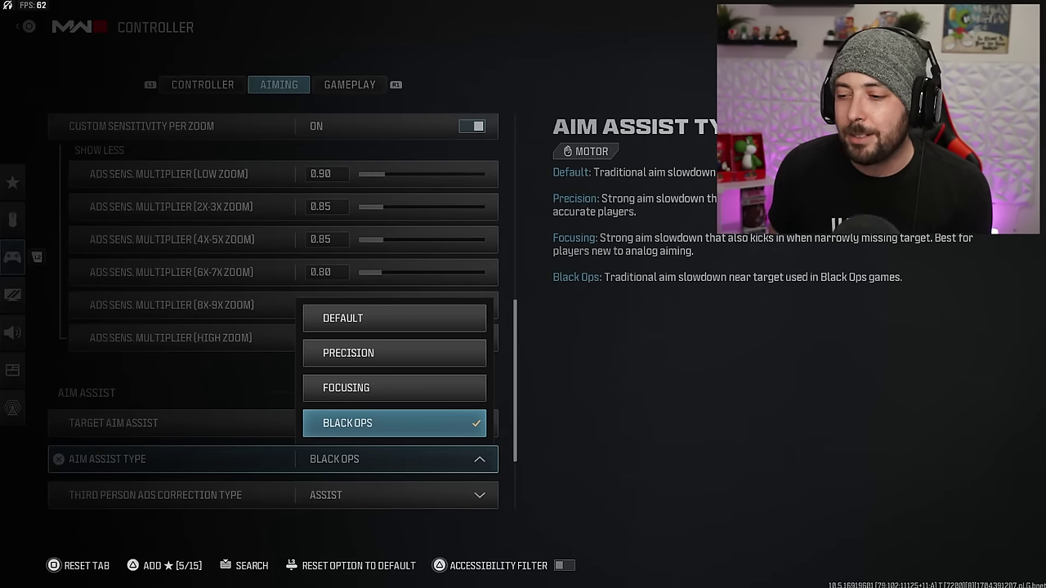
pyautogui.press('Return')
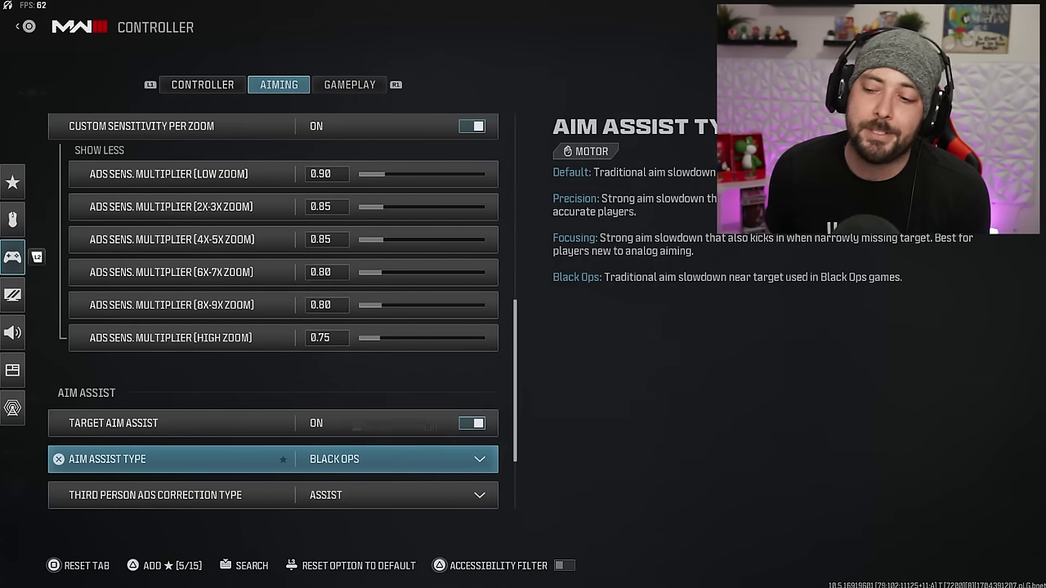
pyautogui.press('Return')
pyautogui.press('Up')
pyautogui.press('Up')
pyautogui.press('Up')
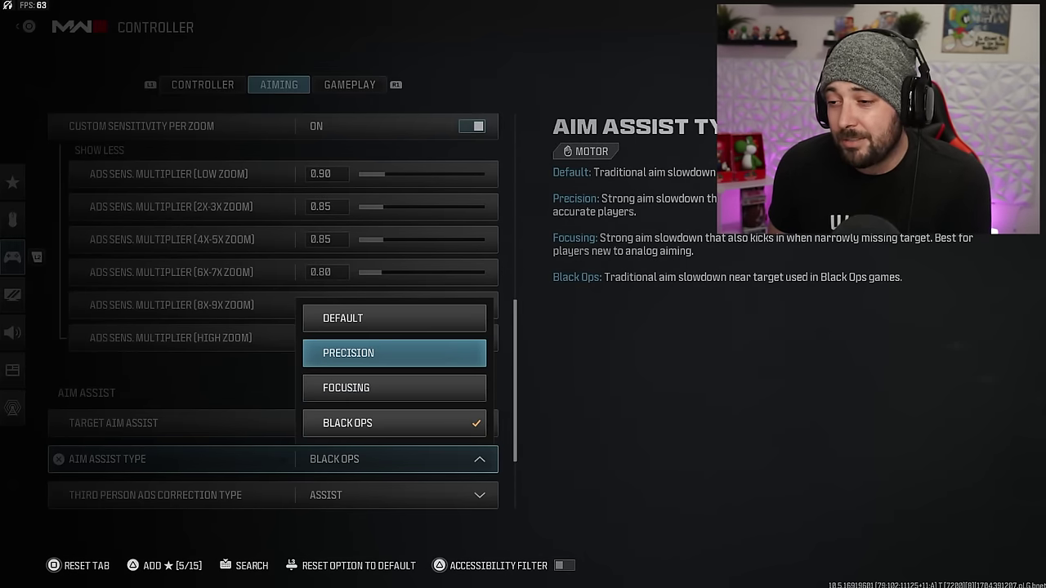
pyautogui.press('Down')
pyautogui.press('Down')
pyautogui.press('Down')
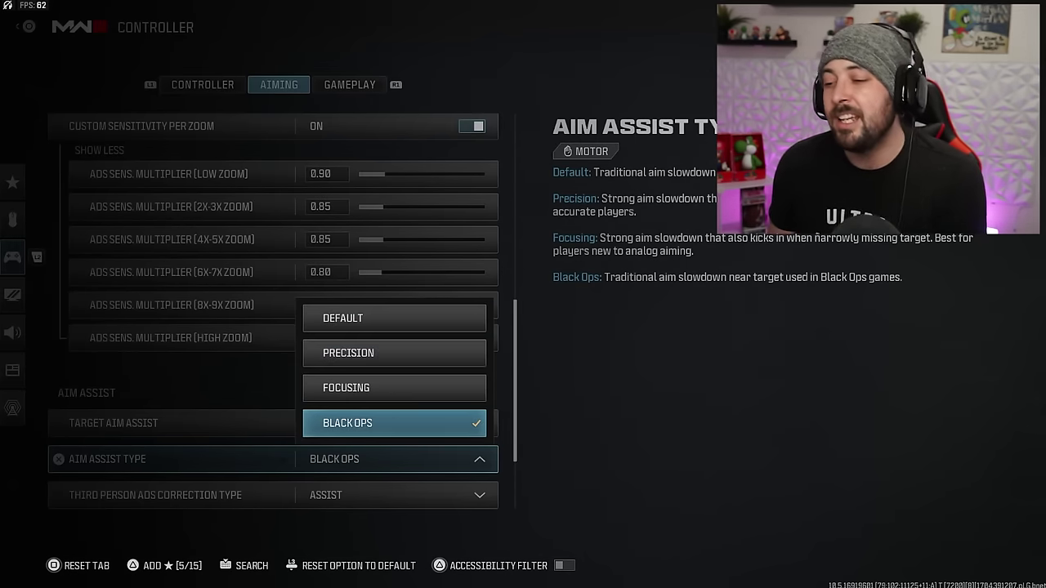
pyautogui.press('Return')
# Review the Third Person ADS Correction Type and the Motion Sensor Aiming settings.
pyautogui.press('Down')
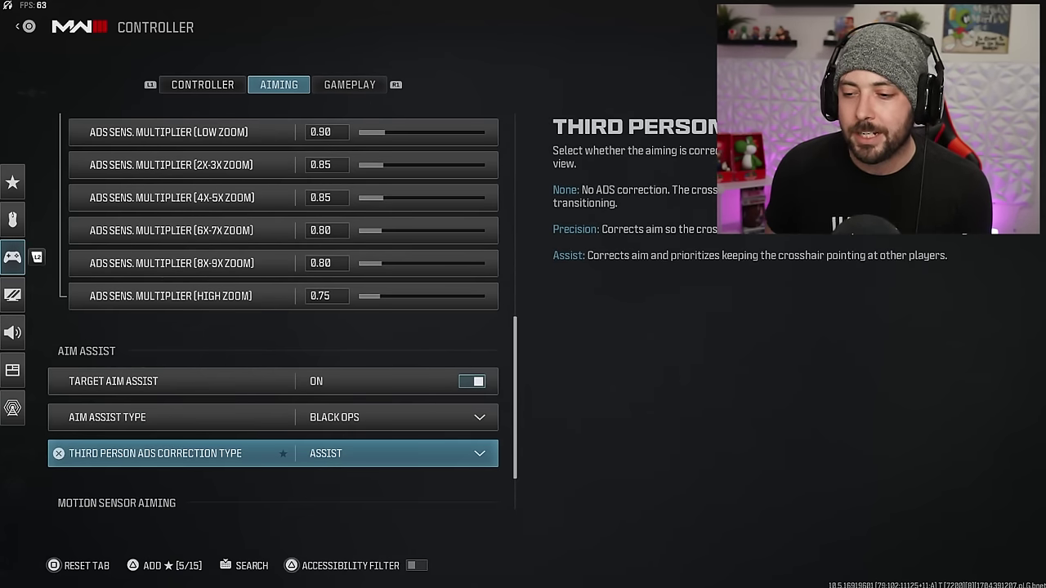
pyautogui.press('Up')
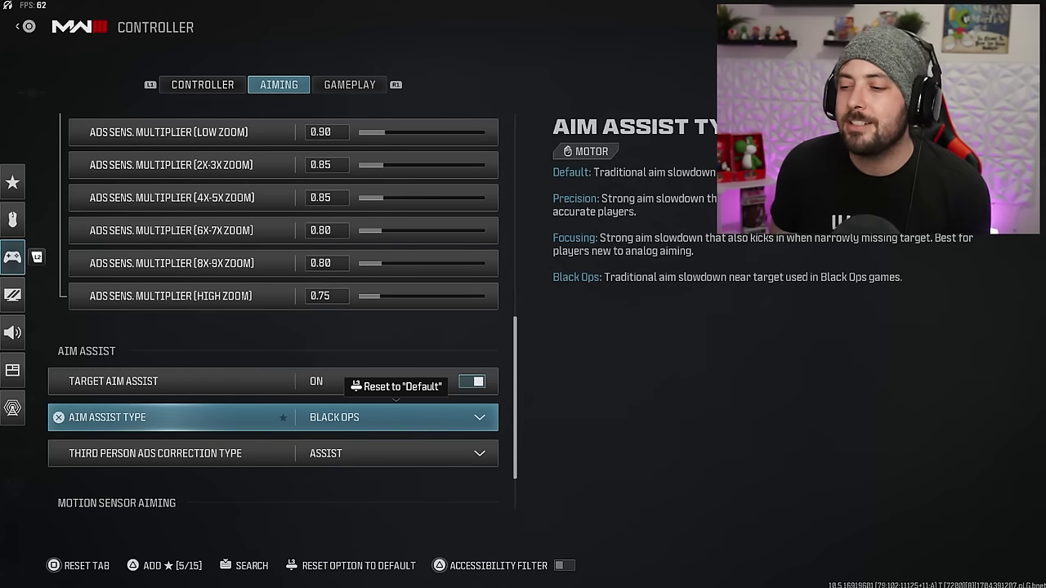
pyautogui.press('Down')
pyautogui.press('Down')
pyautogui.press('Down')
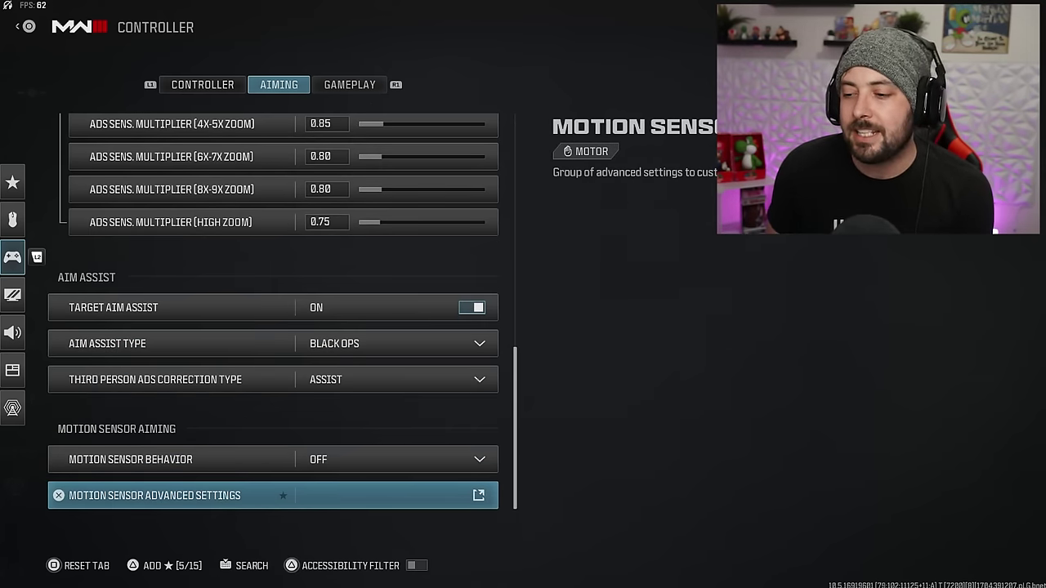
pyautogui.press('Up')
pyautogui.press('Up')
# Leave the controller settings and open the Audio settings.
pyautogui.press('Escape')
pyautogui.press('Down')
pyautogui.press('Down')
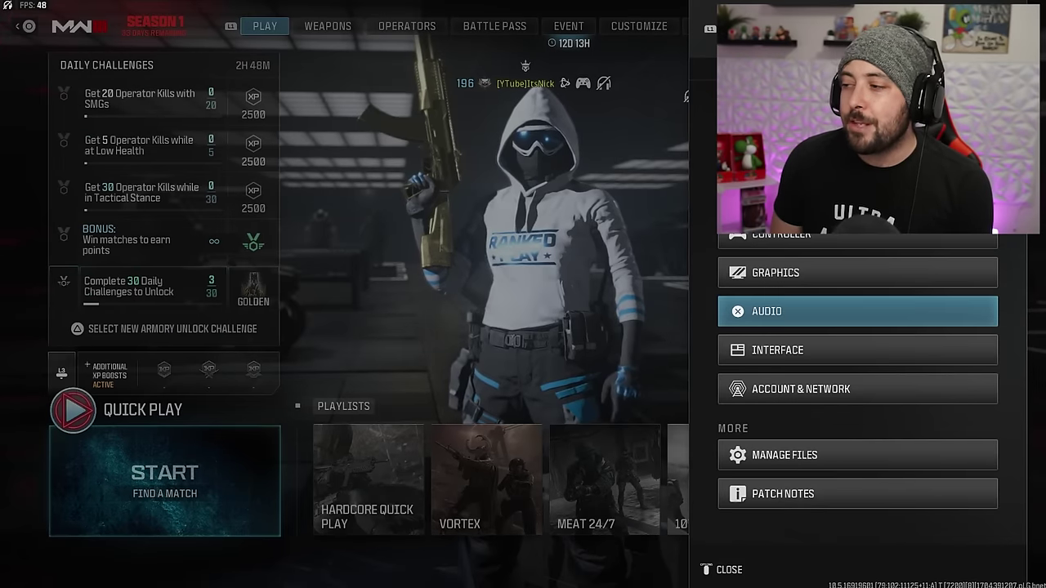
pyautogui.press('Return')
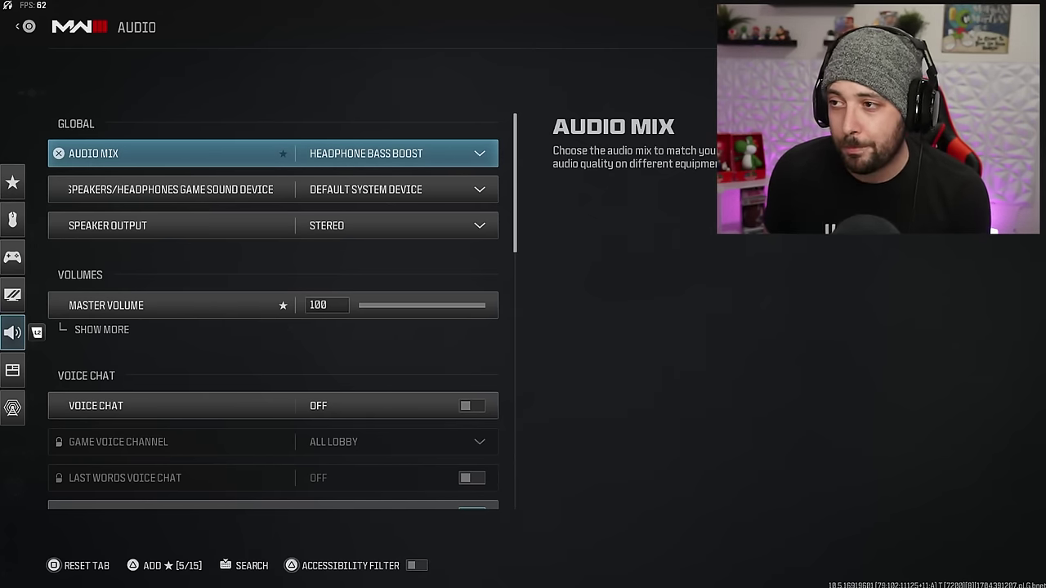
# Check the game sound device, review the Speaker Output options, and keep Stereo.
pyautogui.click(273, 189)
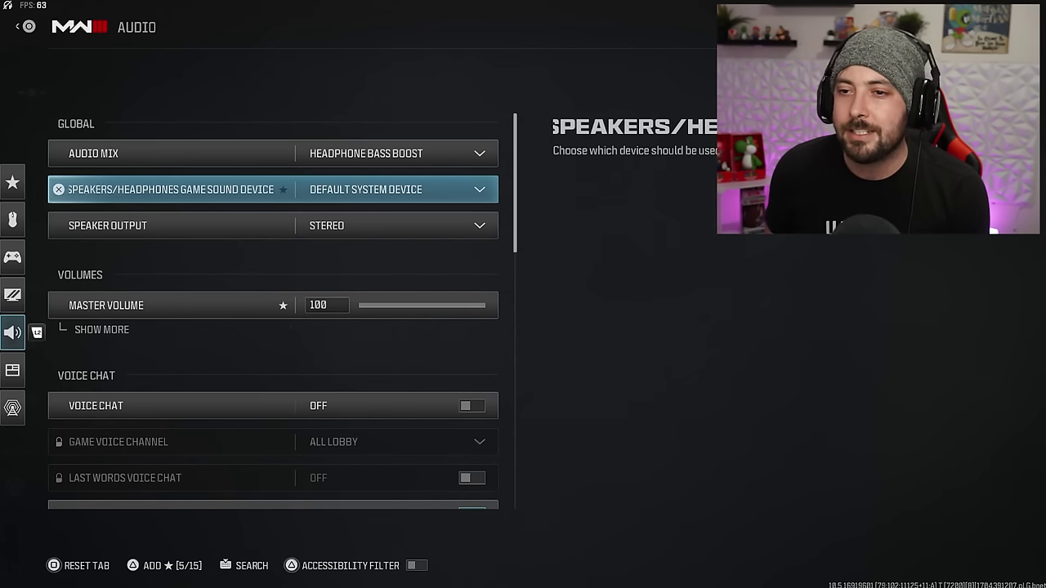
pyautogui.click(273, 225)
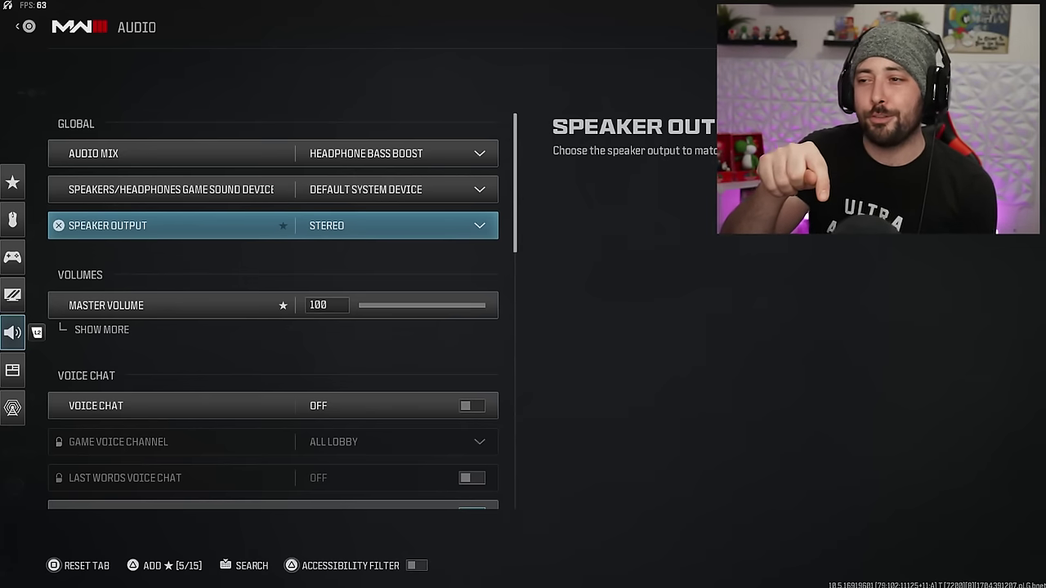
pyautogui.press('Up')
pyautogui.press('Down')
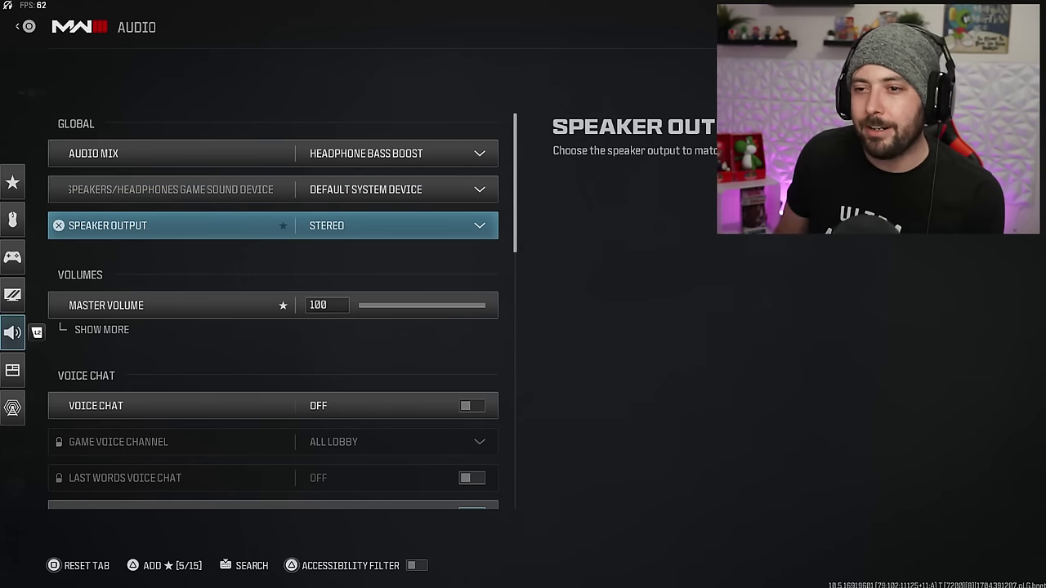
pyautogui.press('Return')
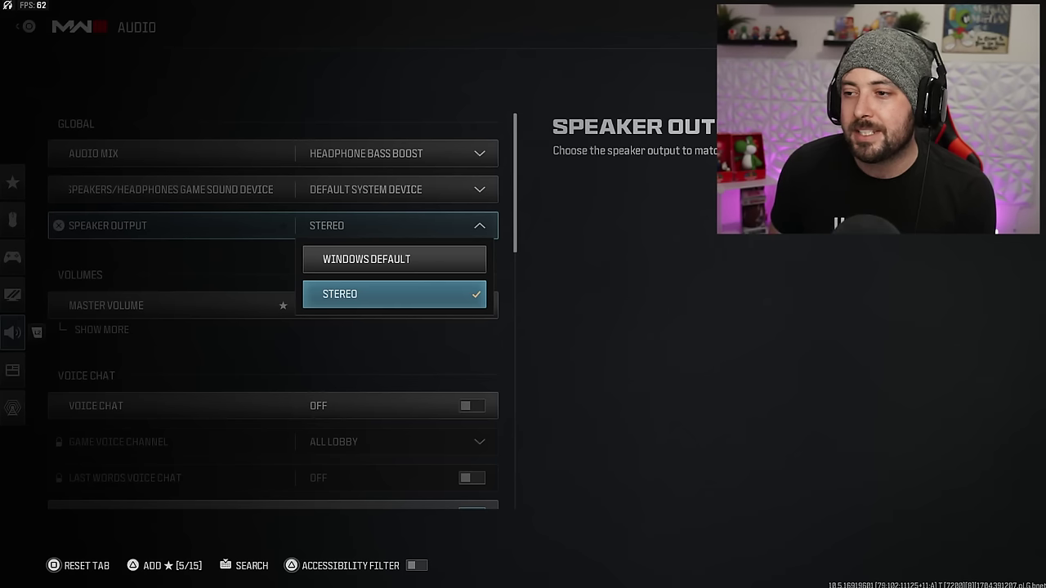
pyautogui.press('Up')
pyautogui.press('Down')
pyautogui.press('Return')
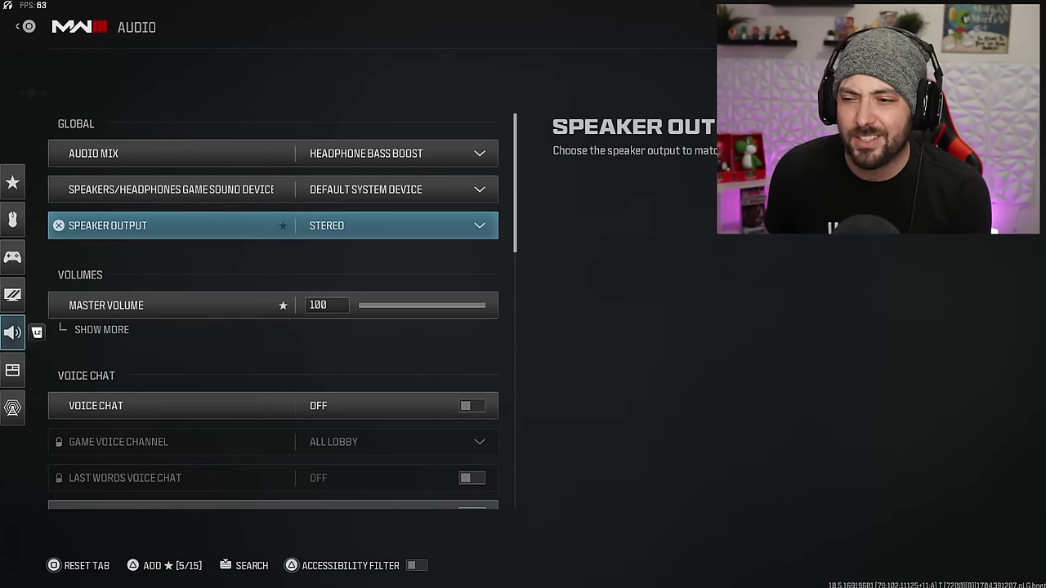
# Expand the Master Volume group and review its Gameplay Music, Dialogue and Effects volumes.
pyautogui.press('Down')
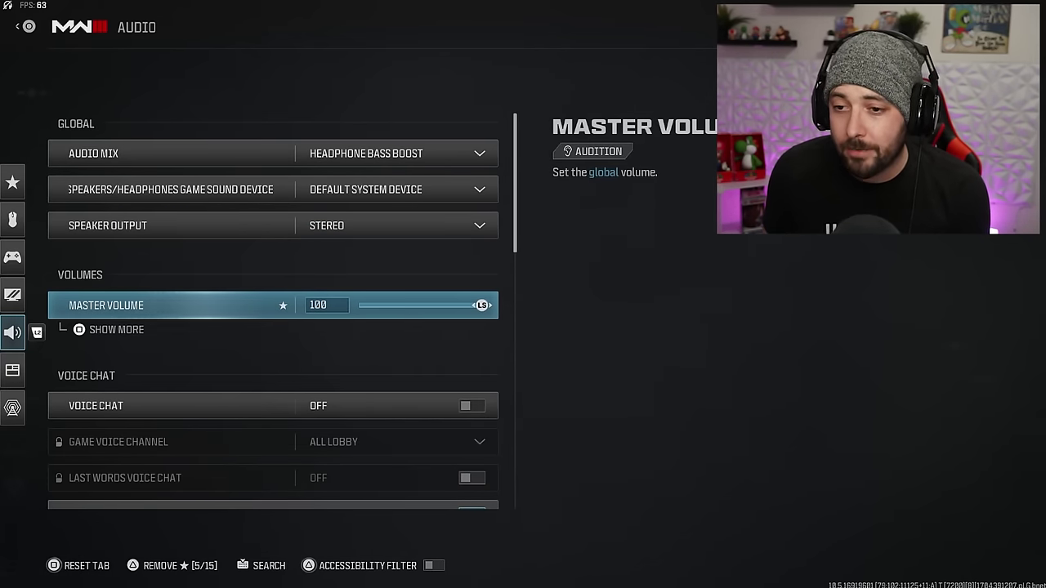
pyautogui.press('Return')
pyautogui.press('Down')
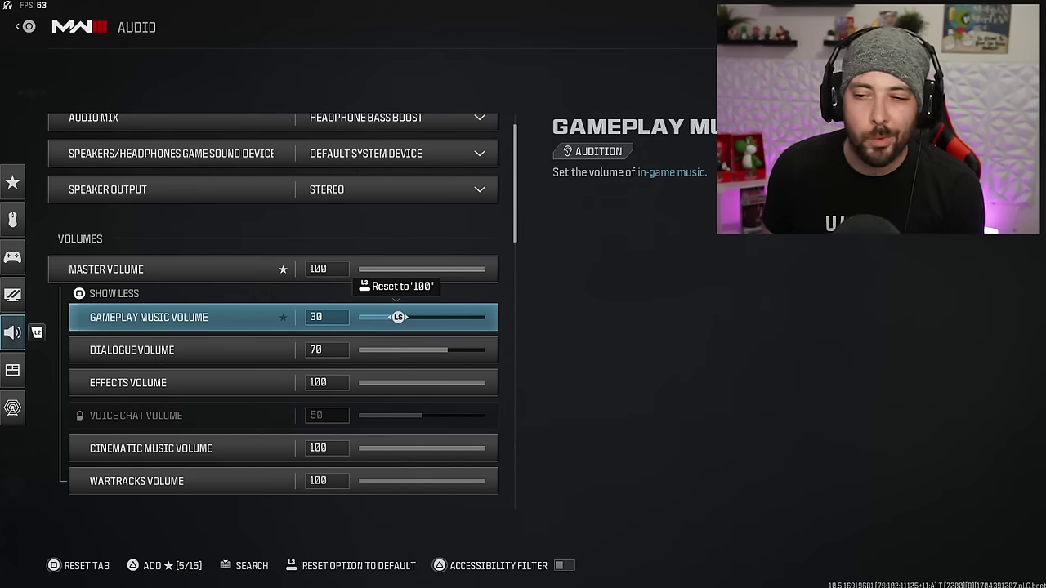
pyautogui.click(131, 350)
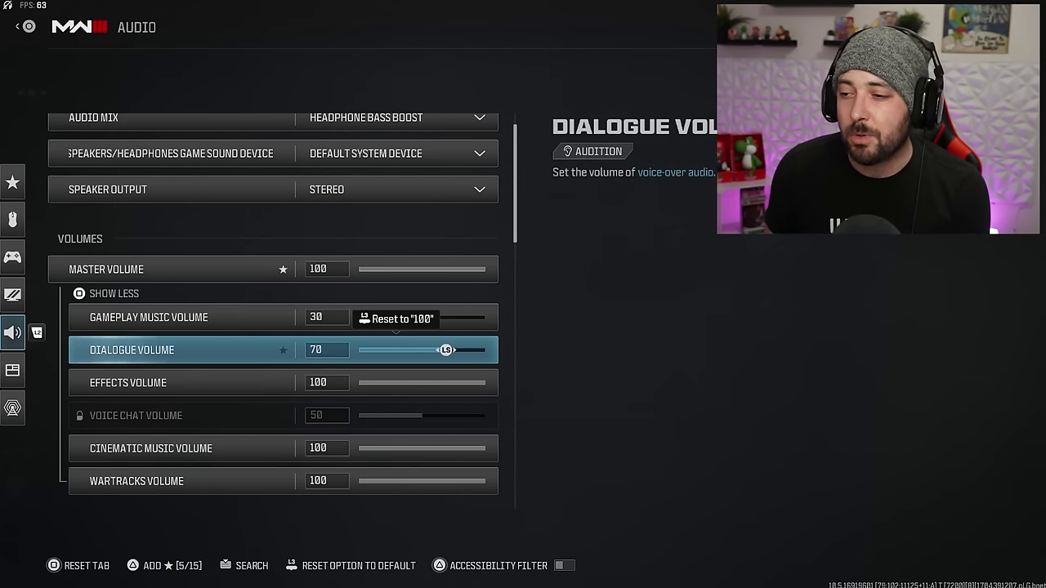
pyautogui.click(128, 382)
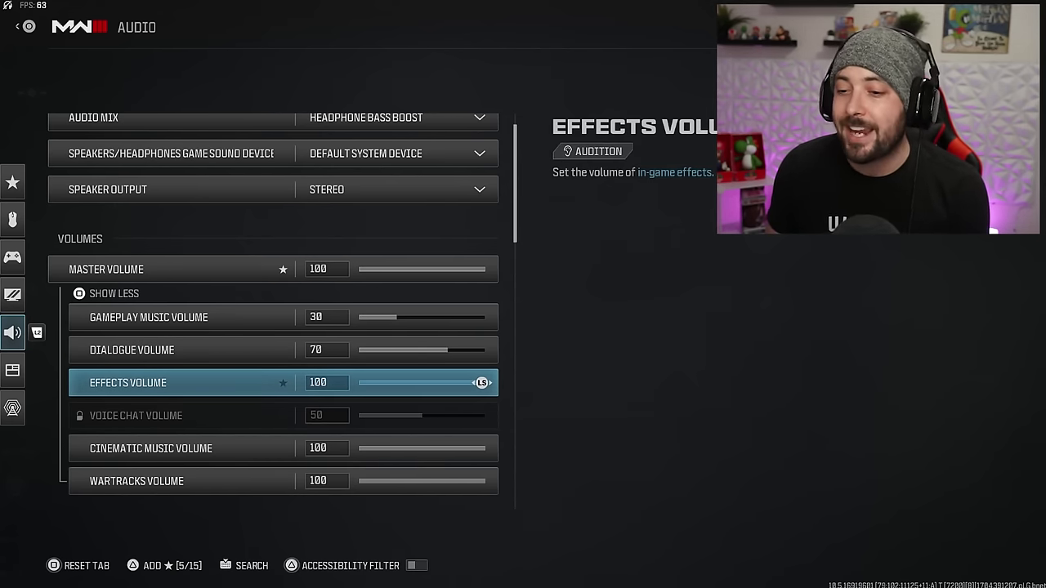
# Review the Voice Chat, Cinematic Music and Wartracks volumes in the Master Volume group.
pyautogui.press('Down')
pyautogui.press('Down')
pyautogui.press('Down')
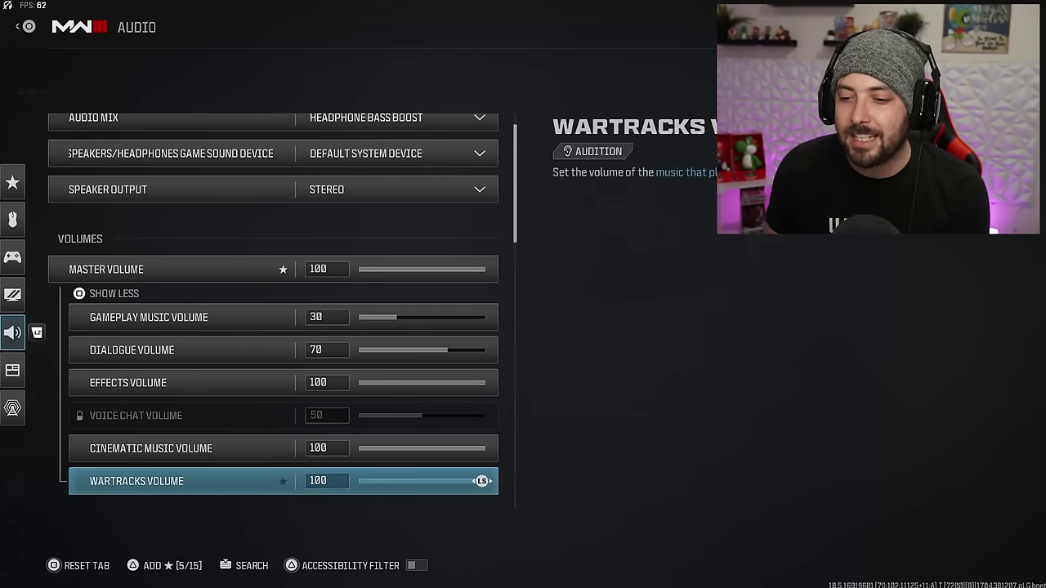
pyautogui.press('Up')
pyautogui.press('Up')
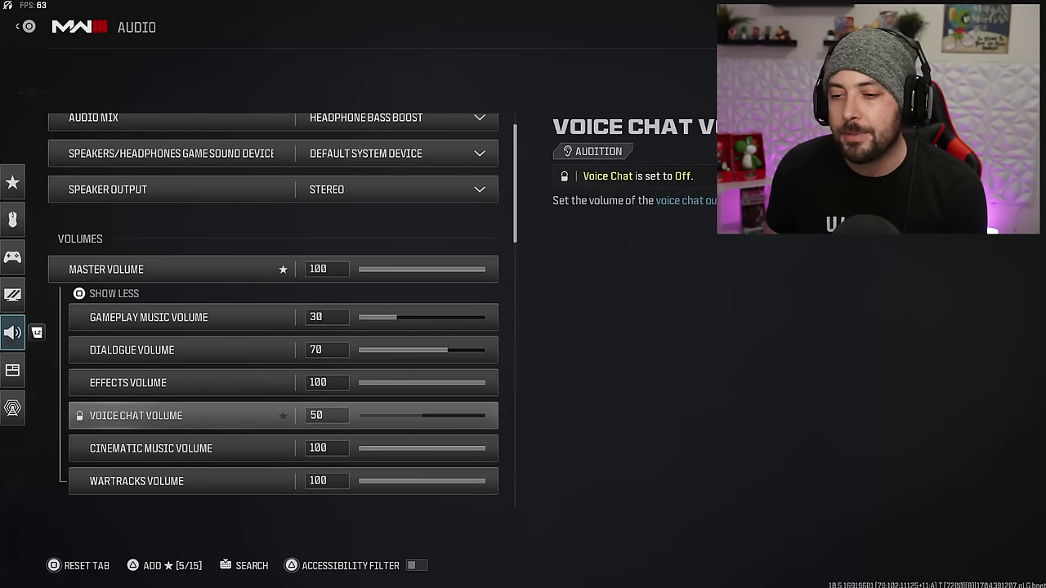
pyautogui.press('Down')
pyautogui.press('Up')
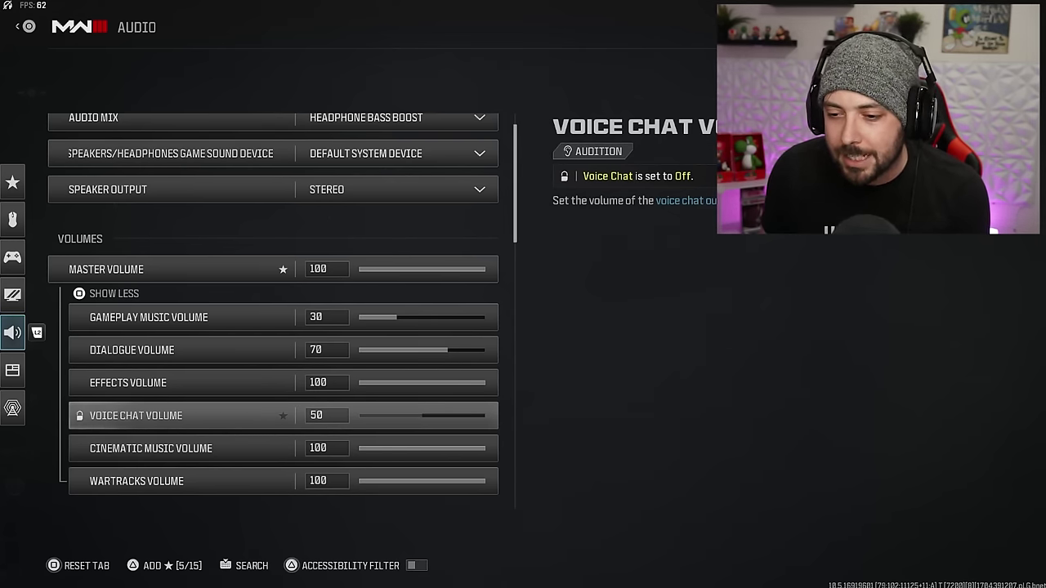
pyautogui.click(245, 448)
pyautogui.click(245, 480)
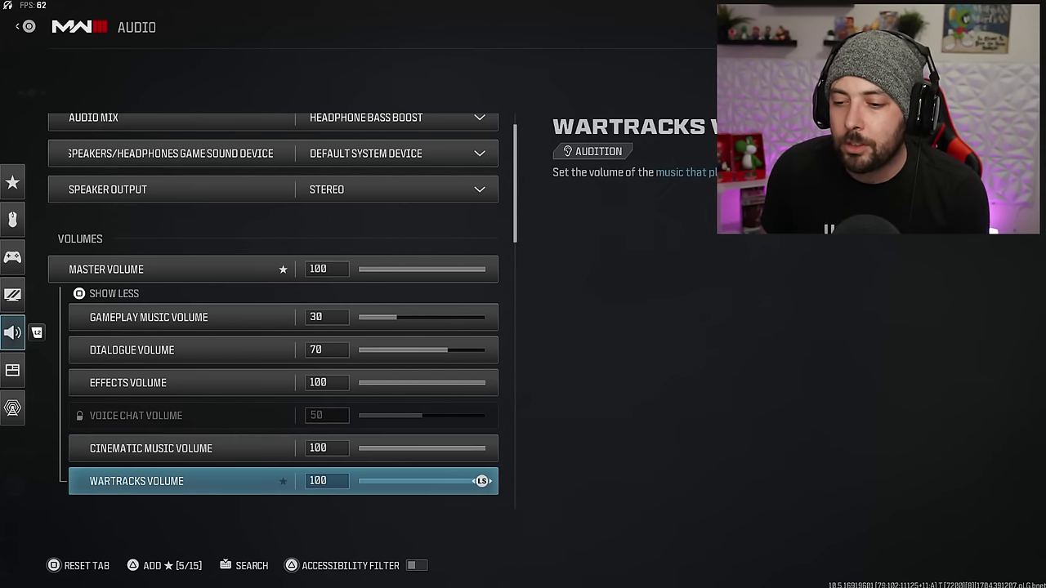
pyautogui.click(245, 457)
pyautogui.click(245, 379)
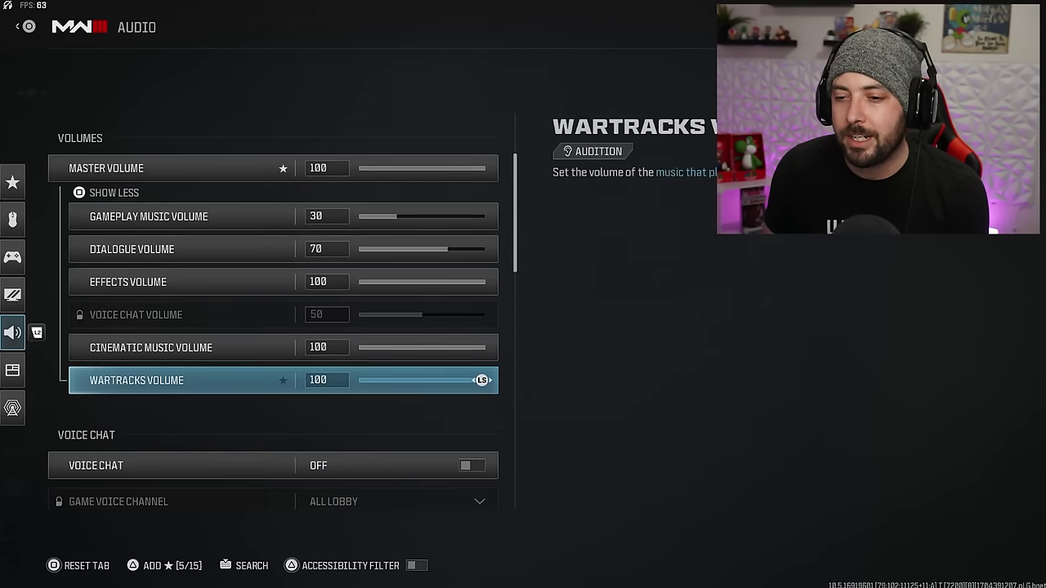
# Check the Voice Chat section's settings from Voice Chat down to Proximity Chat.
pyautogui.click(246, 468)
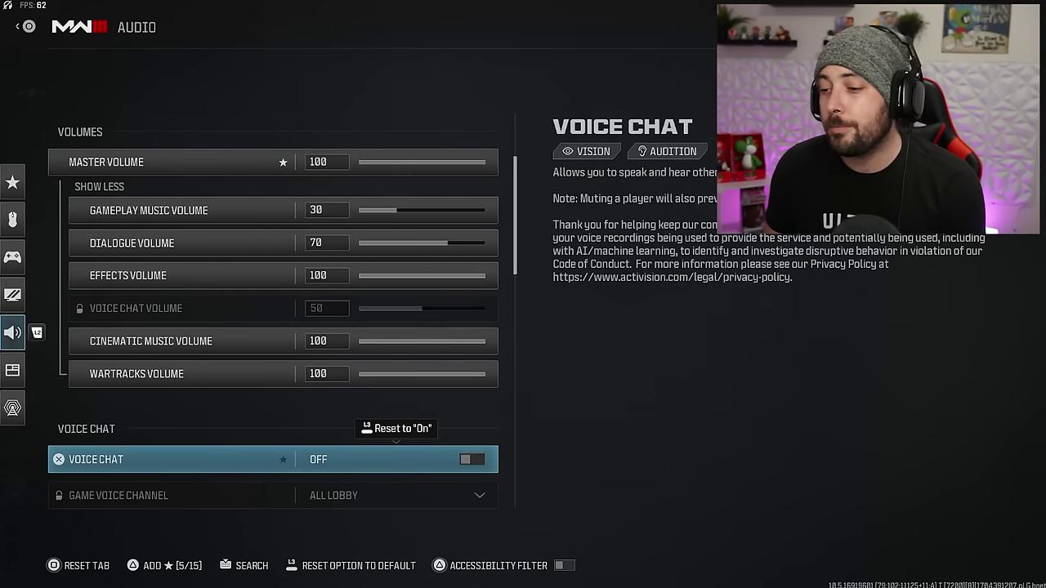
pyautogui.press('Down')
pyautogui.press('Down')
pyautogui.press('Down')
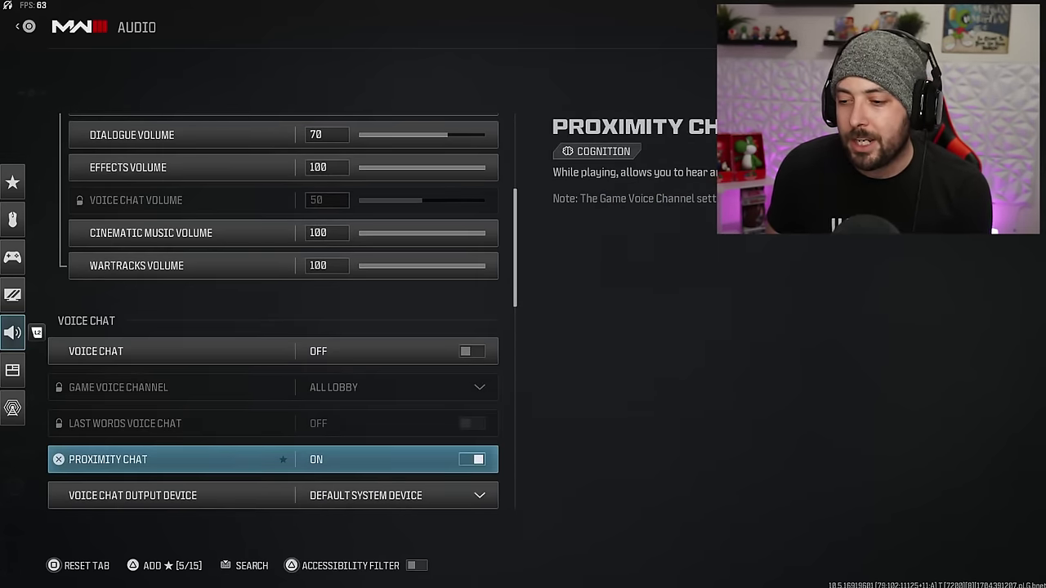